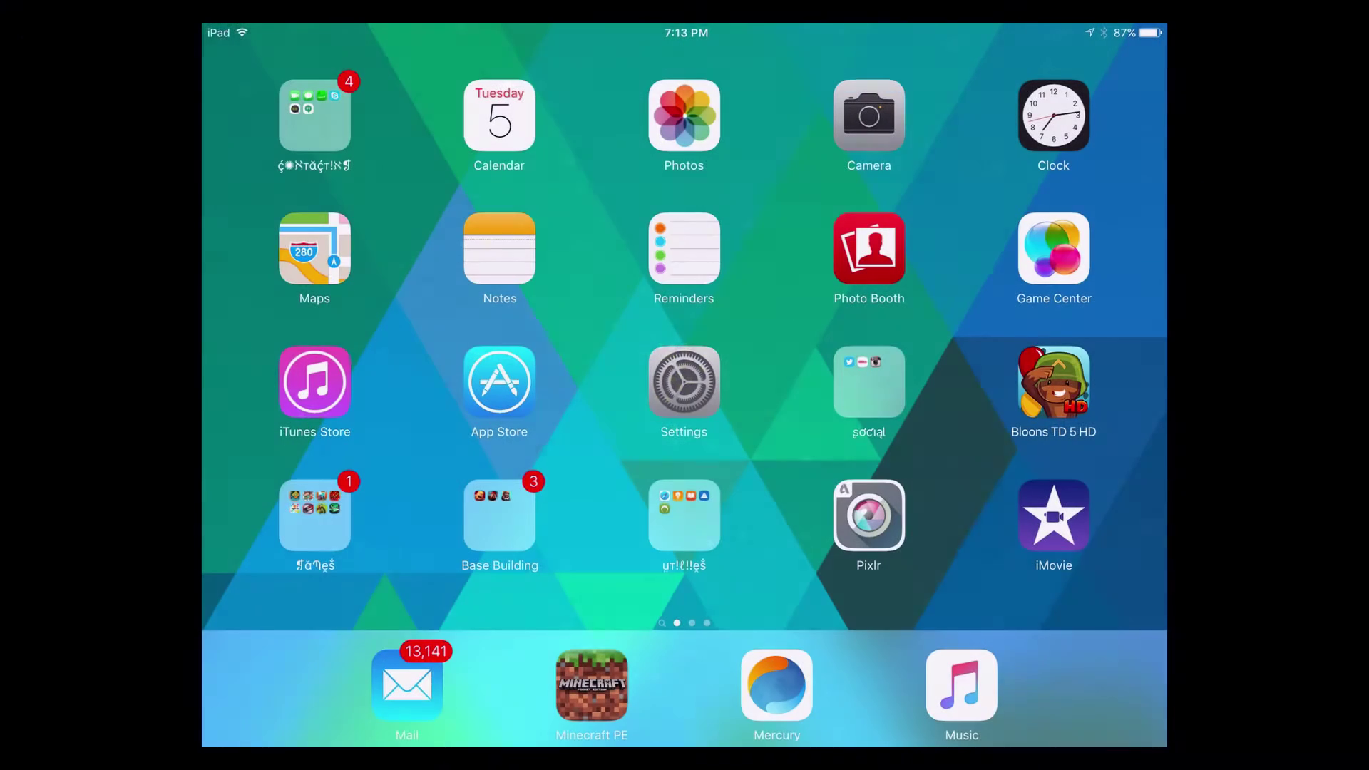
left_click(683, 516)
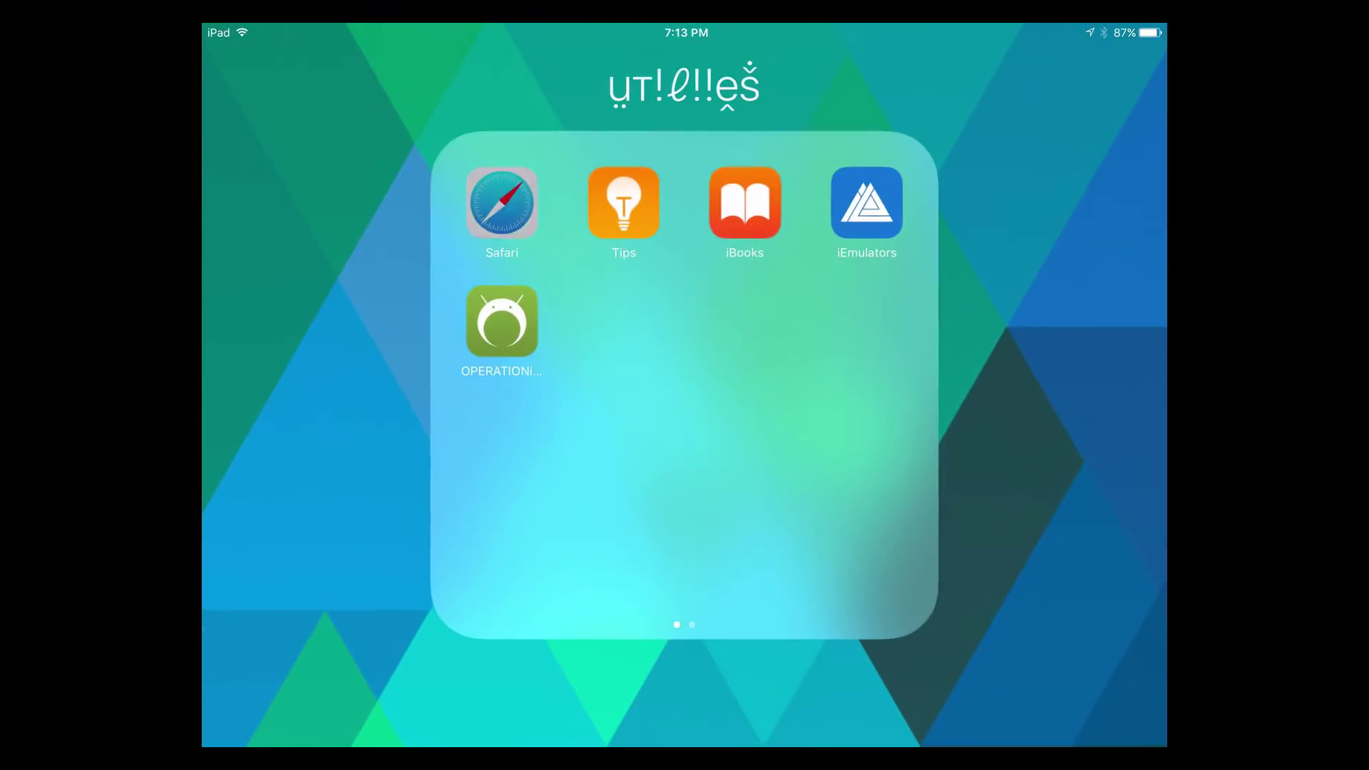
left_click(503, 209)
left_click(685, 59)
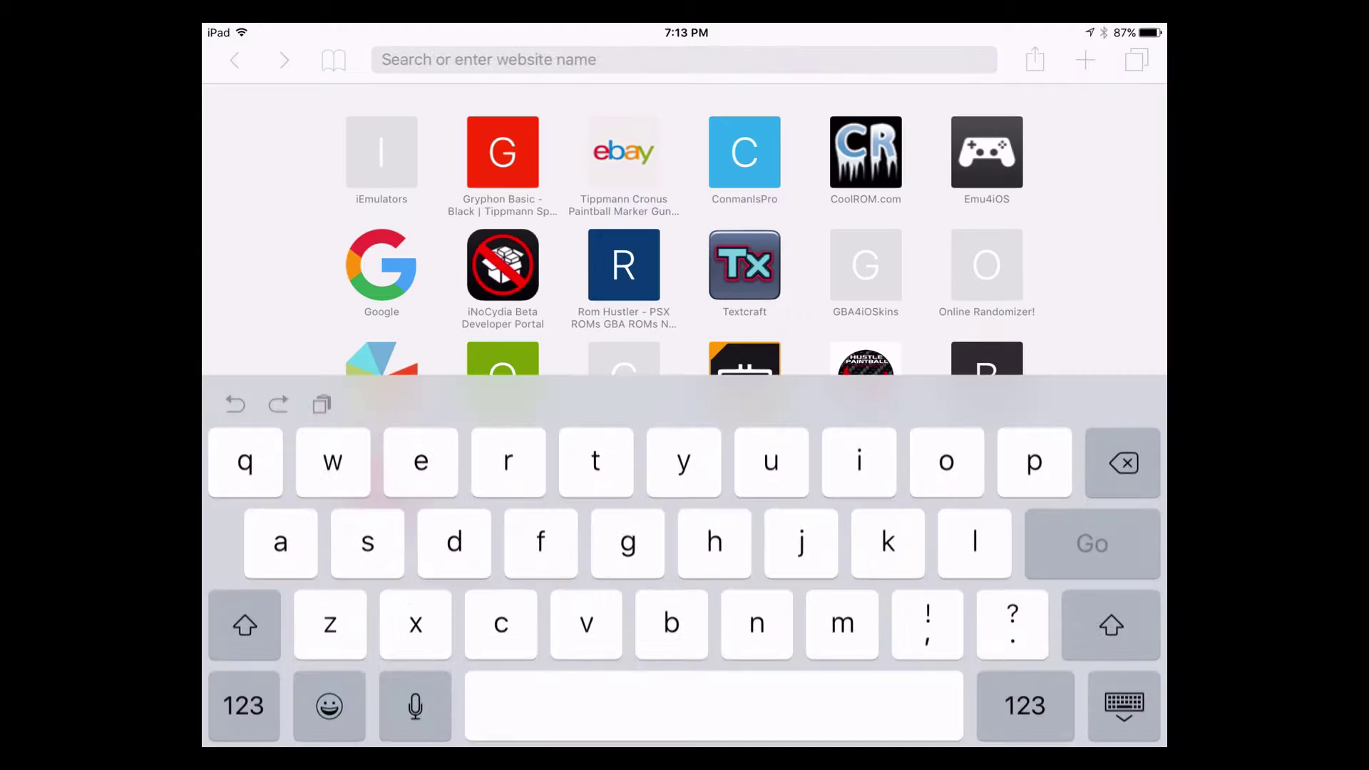
type("ww")
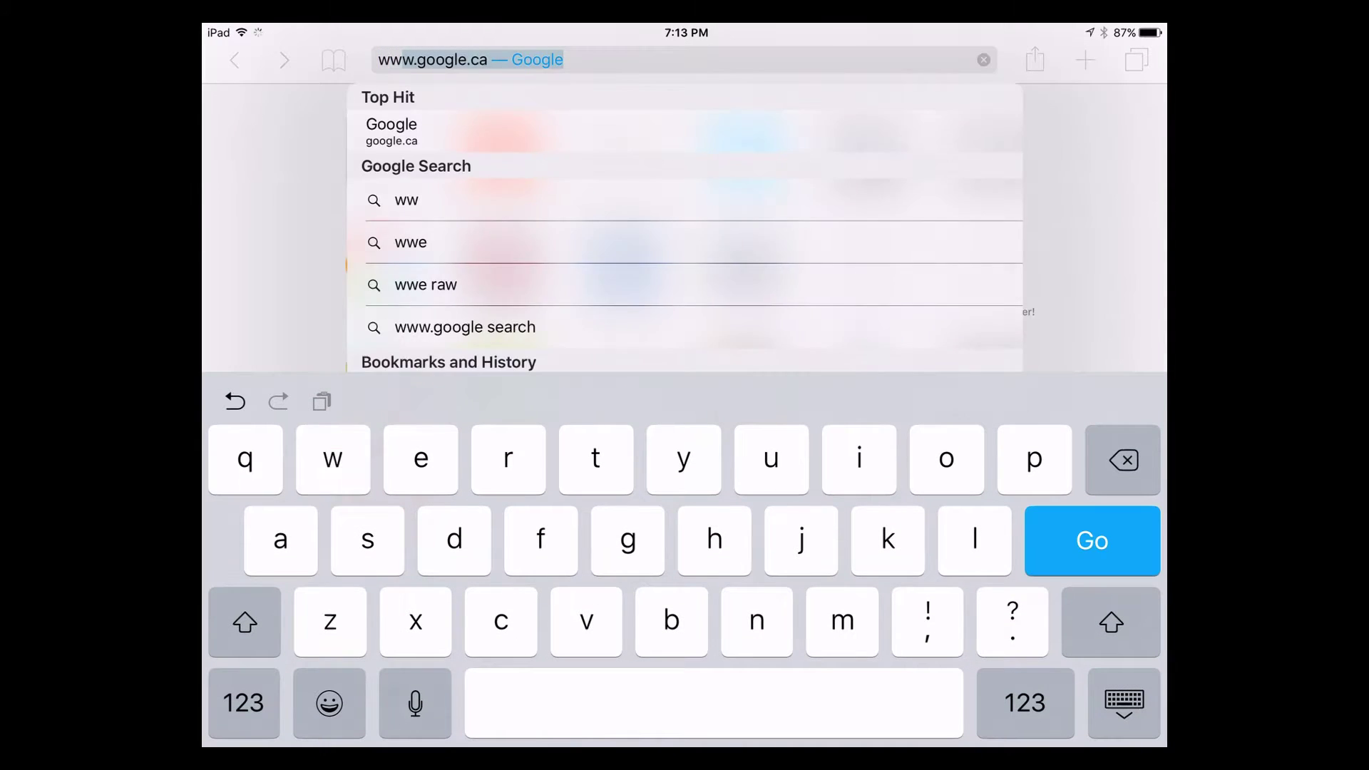
type("w.ie")
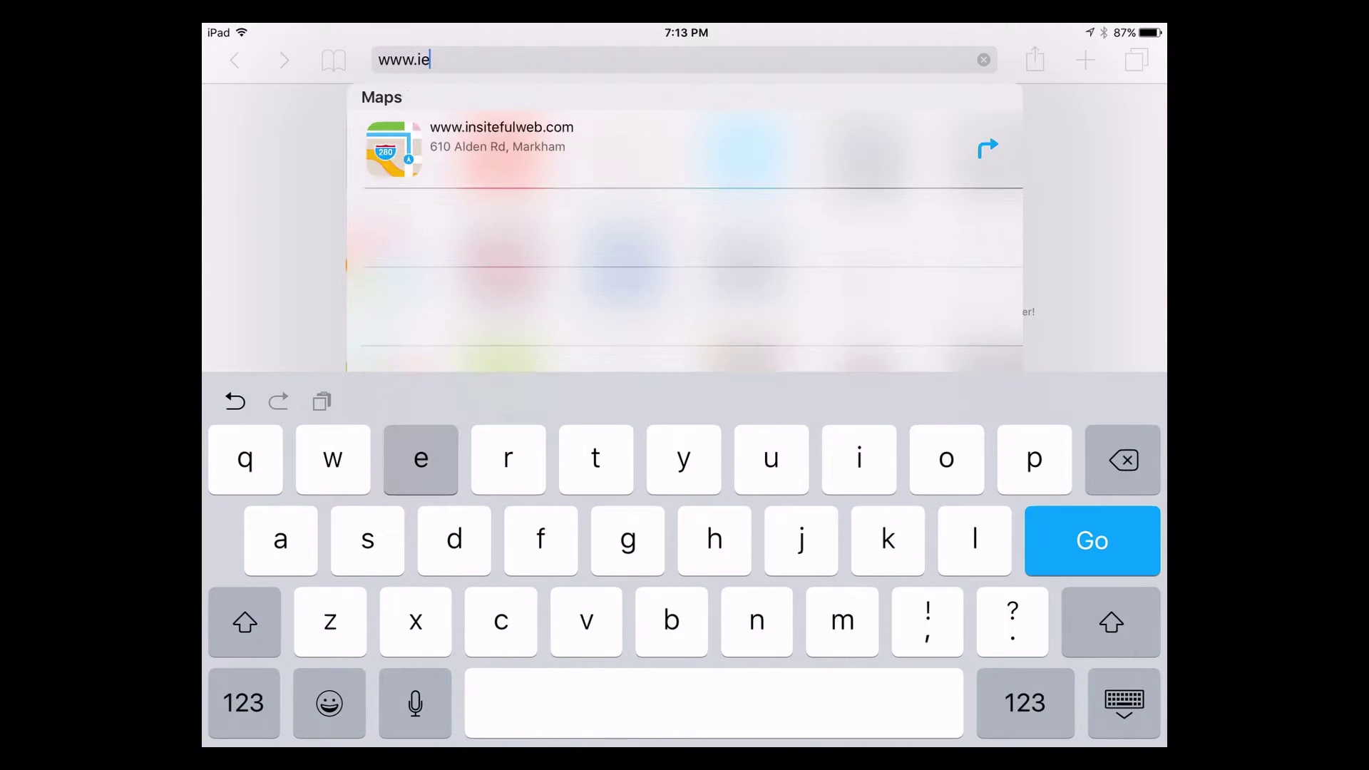
type("mulato")
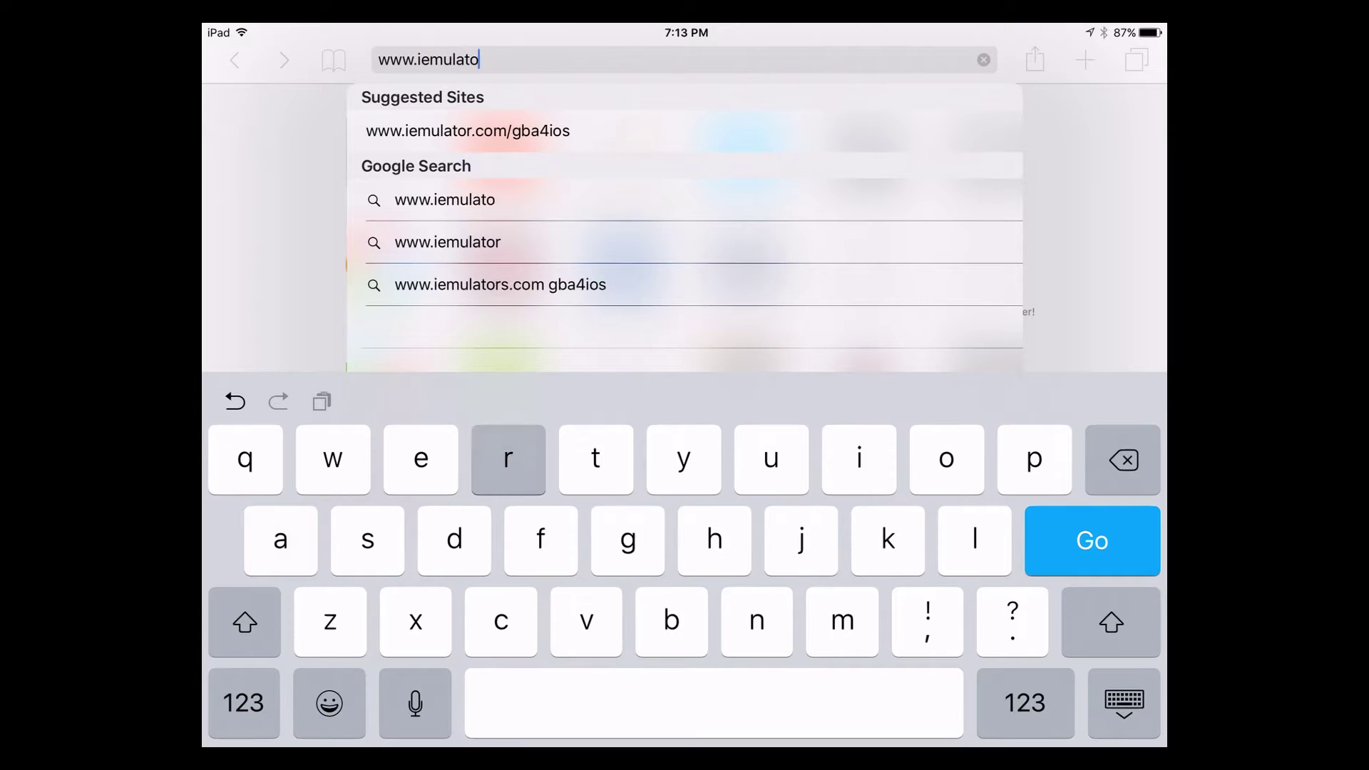
type("rs.com")
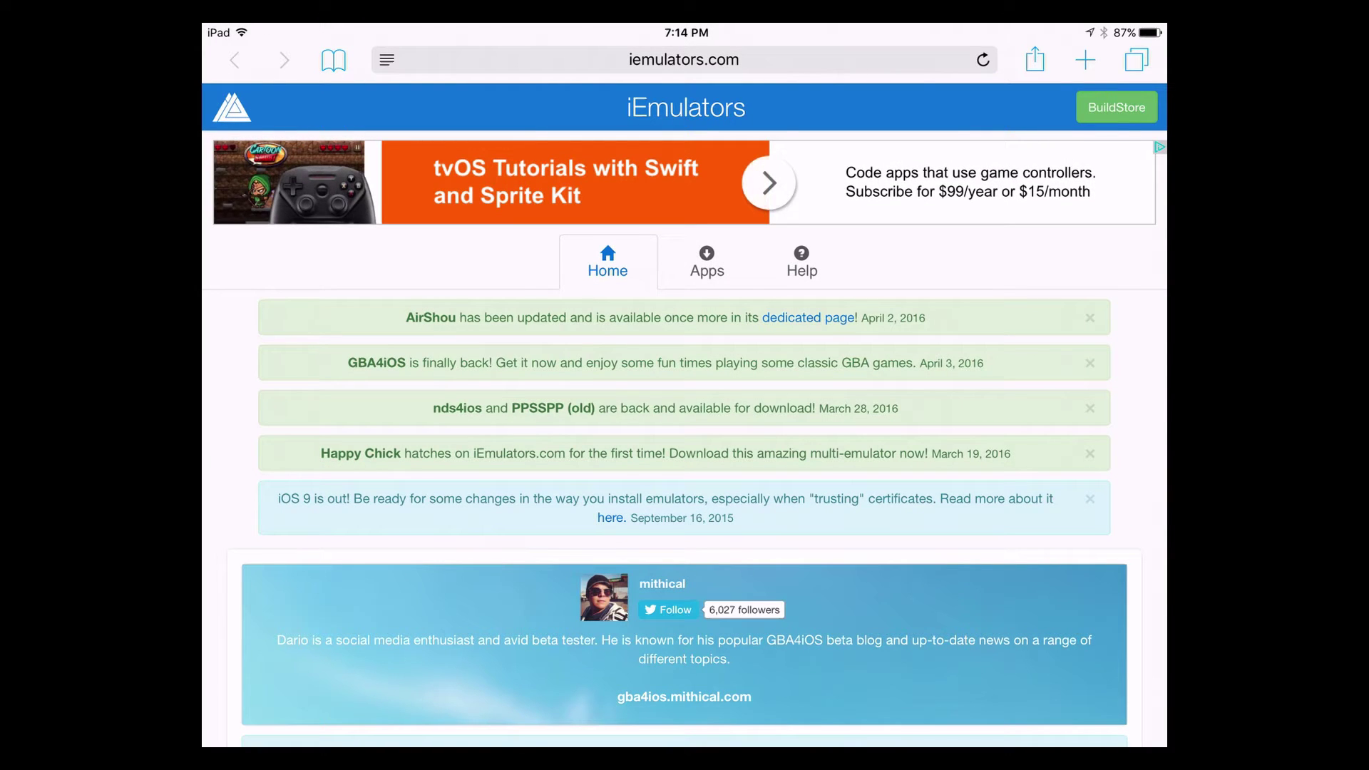
Find AirShou in the iEmulators Apps listing and open its download page
left_click(706, 261)
scroll(685, 428, "down", 3)
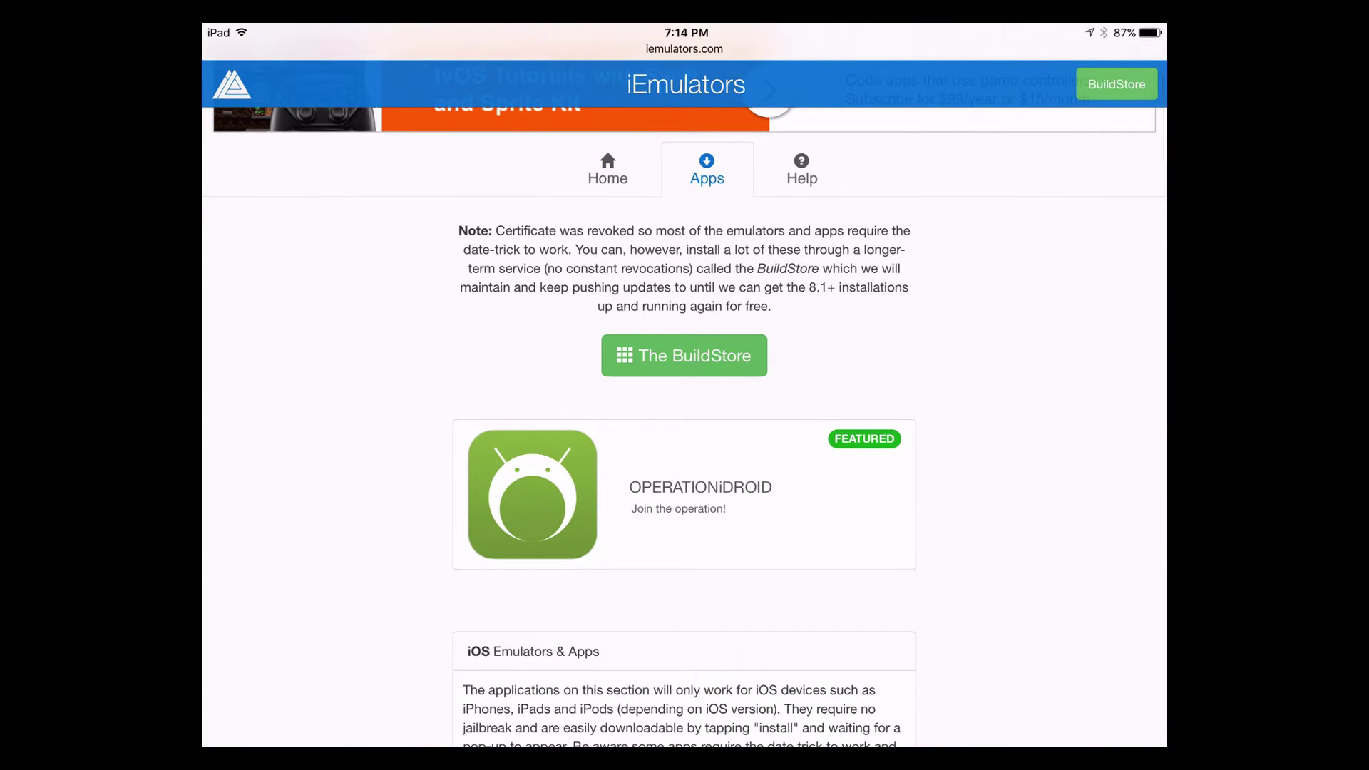
scroll(685, 428, "down", 10)
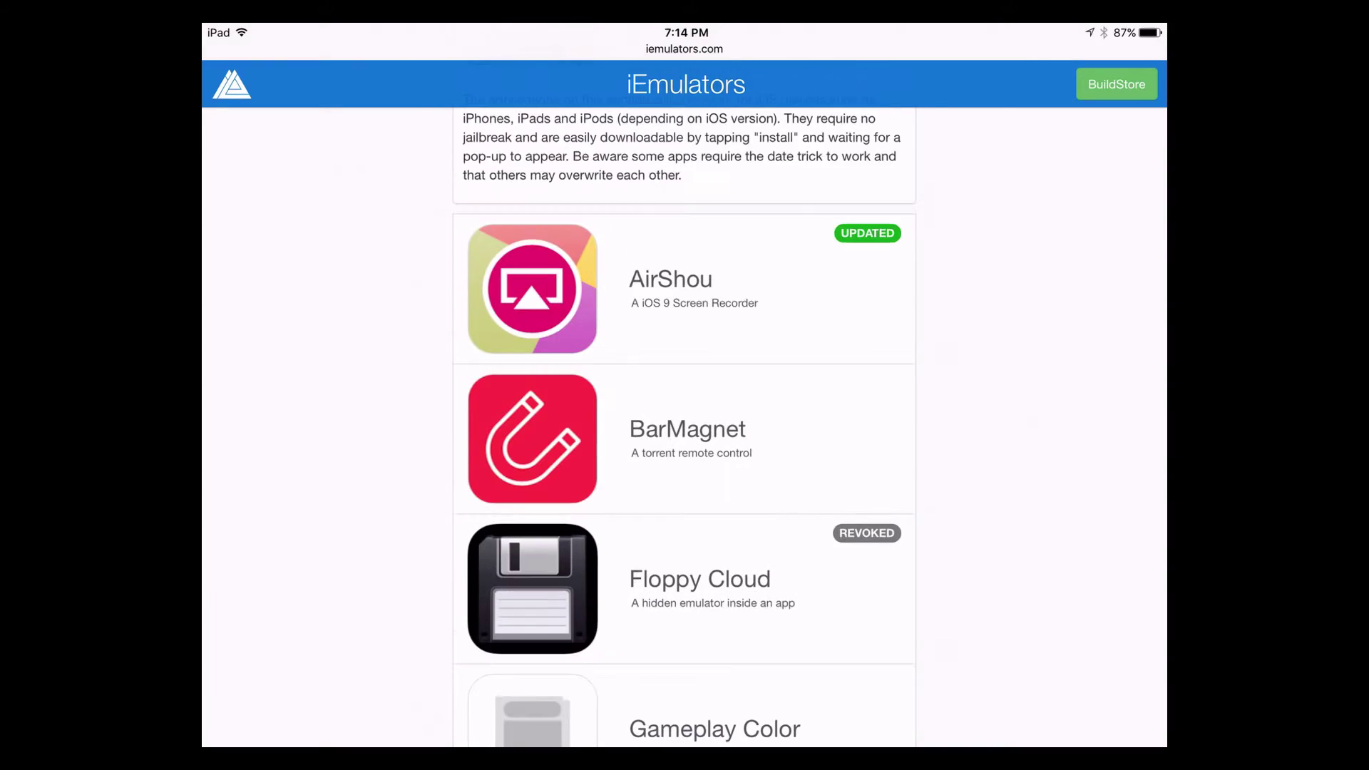
left_click(684, 289)
scroll(684, 429, "down", 5)
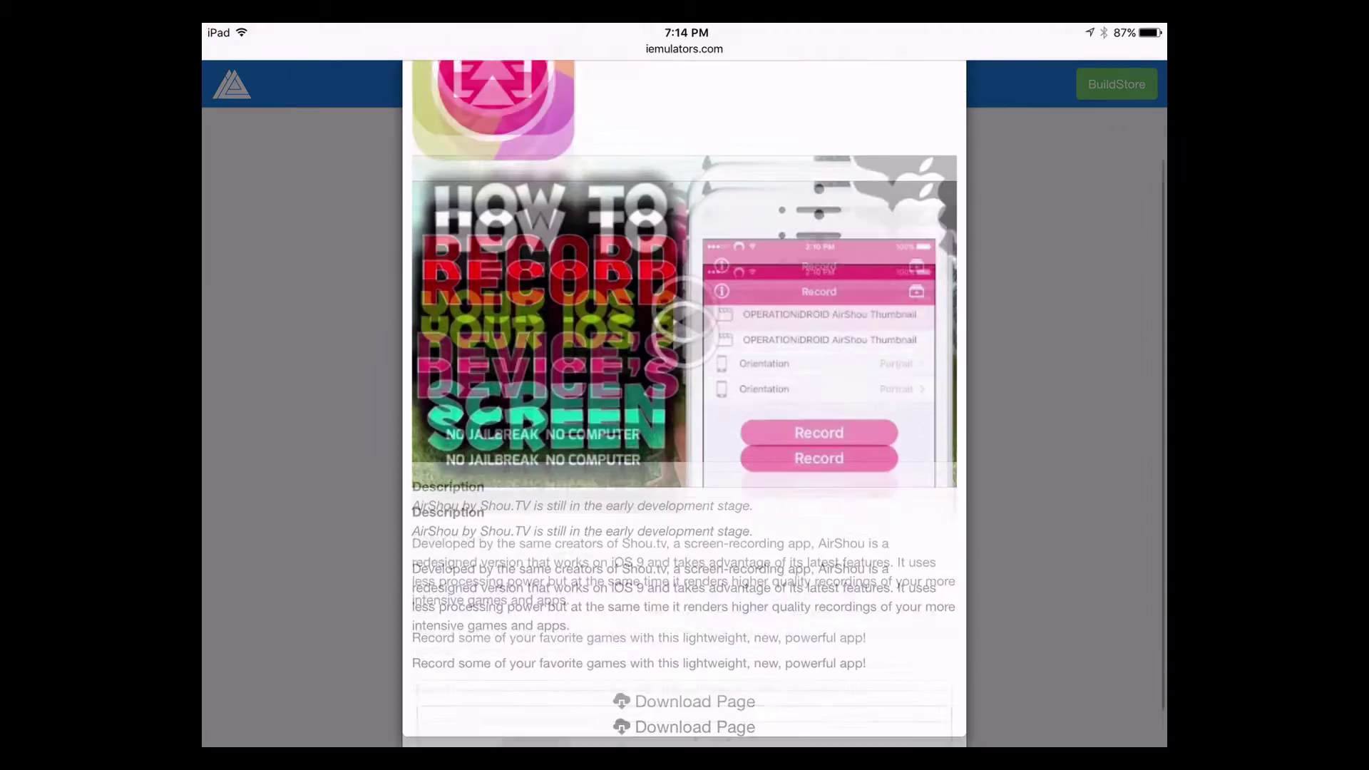
left_click(684, 680)
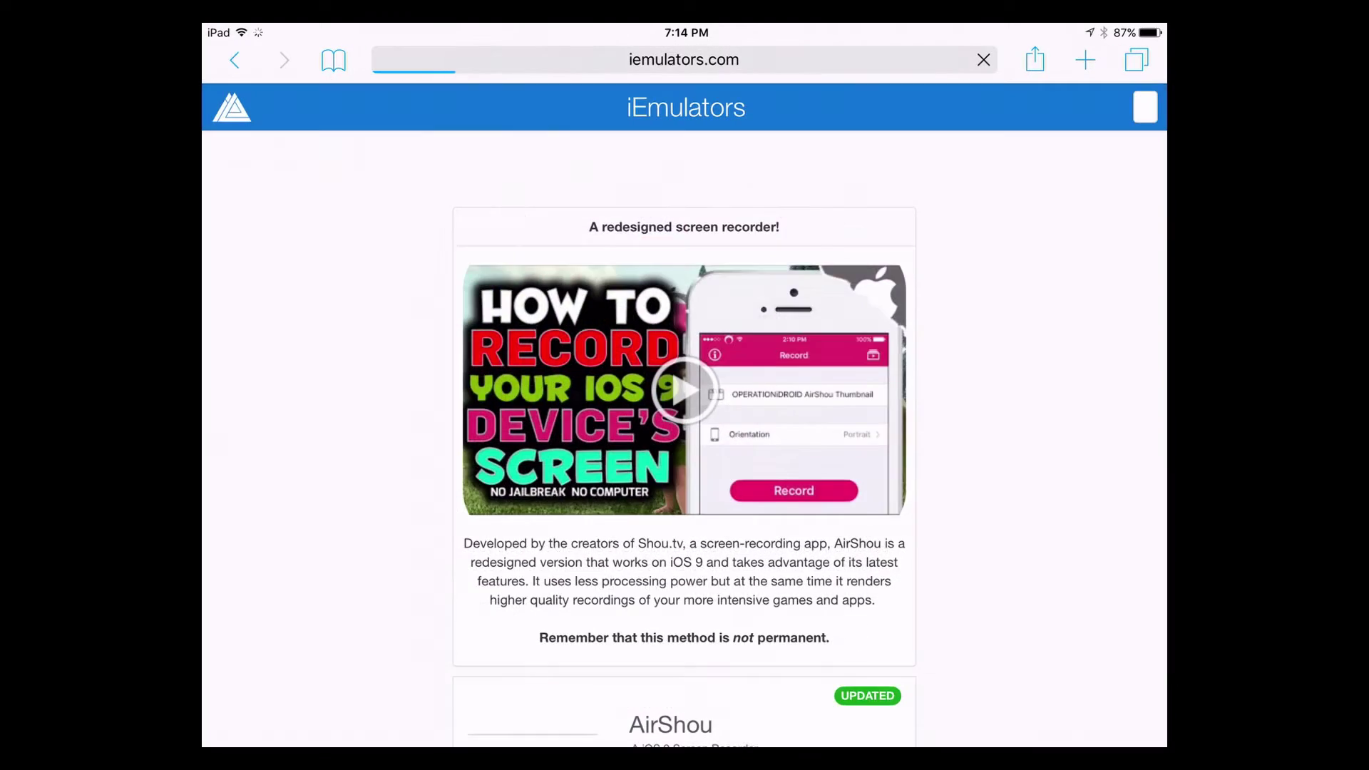
scroll(684, 428, "down", 5)
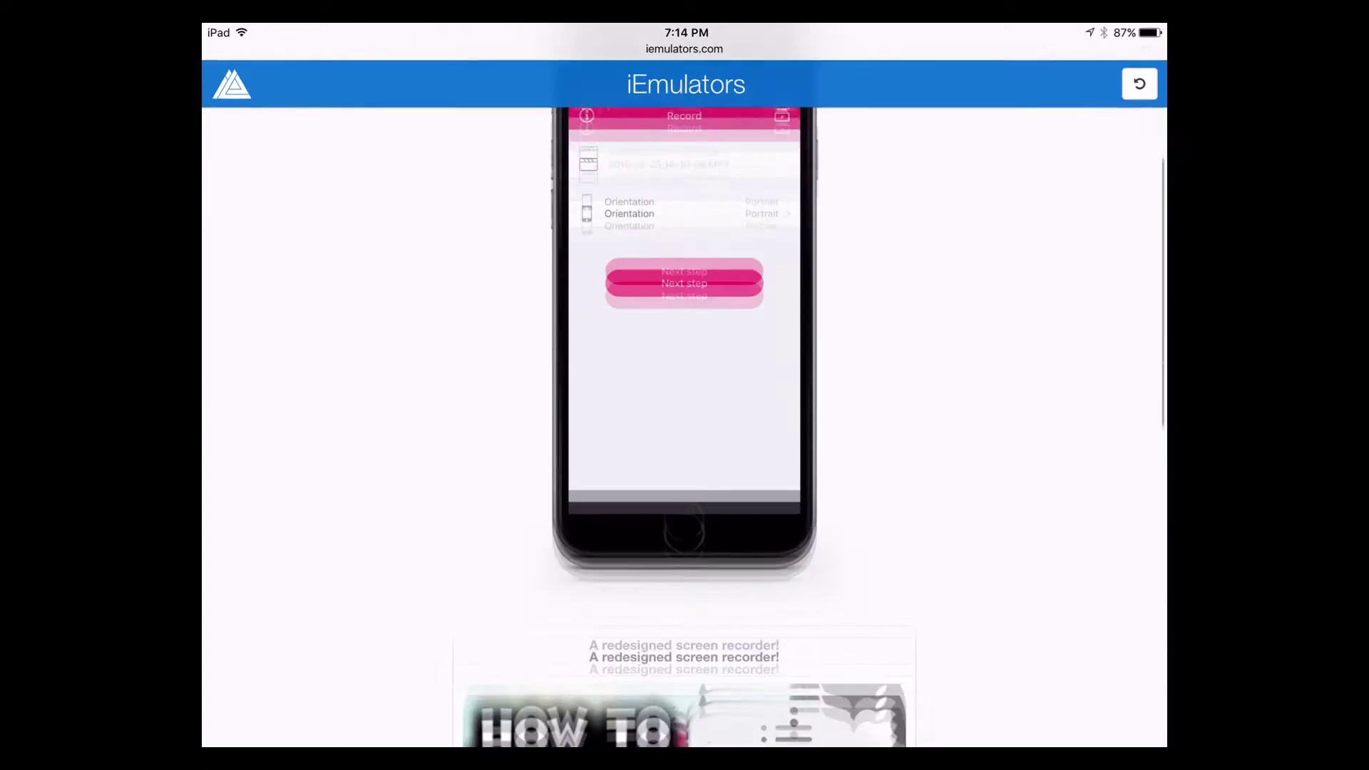
scroll(684, 428, "down", 5)
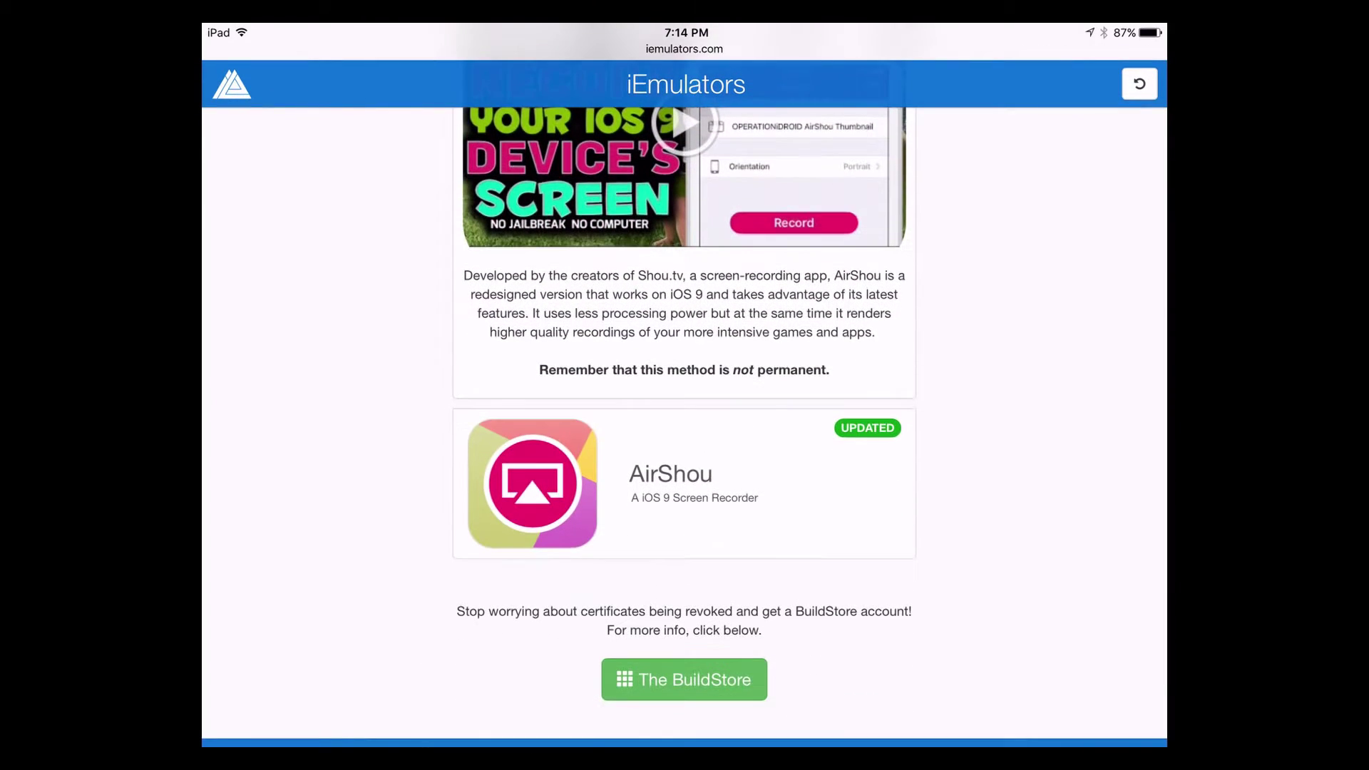
Install AirShou from the download page and approve the iPad install prompt
left_click(685, 483)
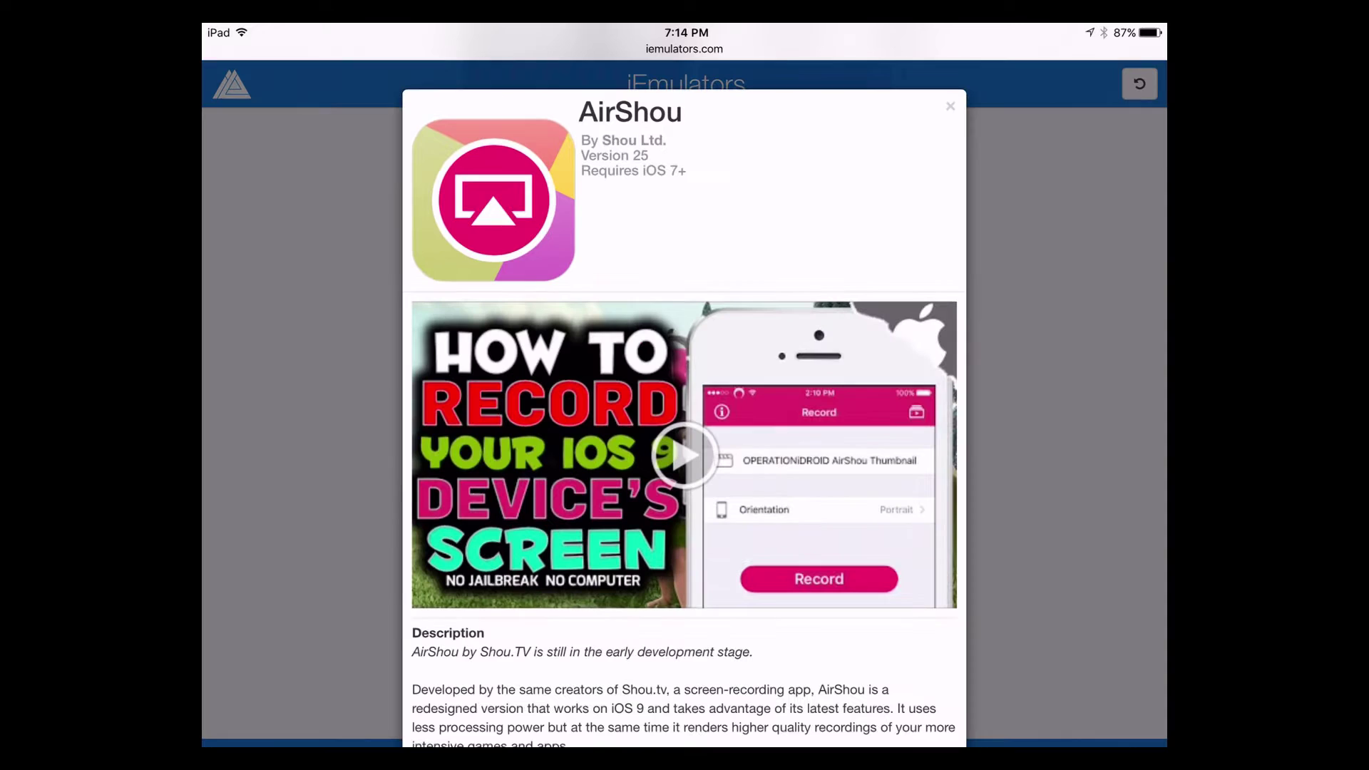
scroll(684, 429, "down", 4)
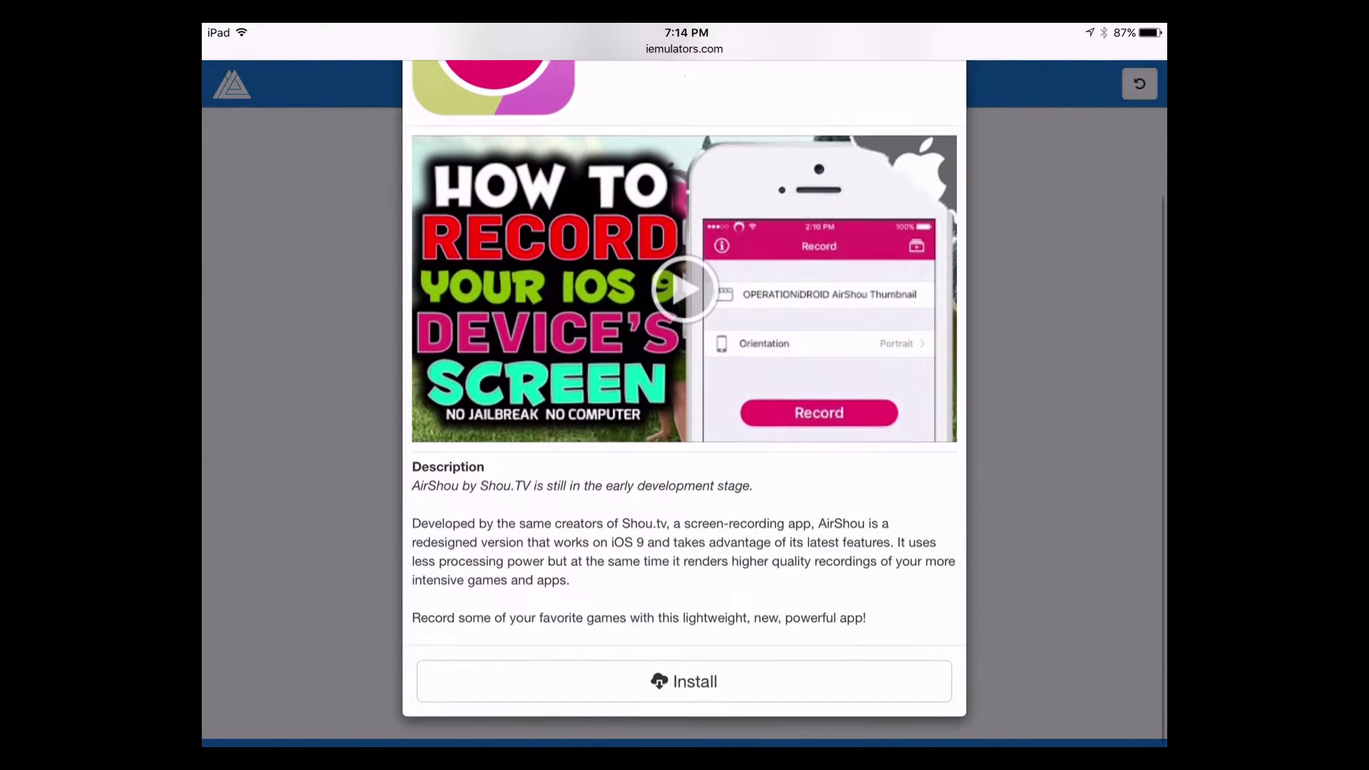
left_click(683, 683)
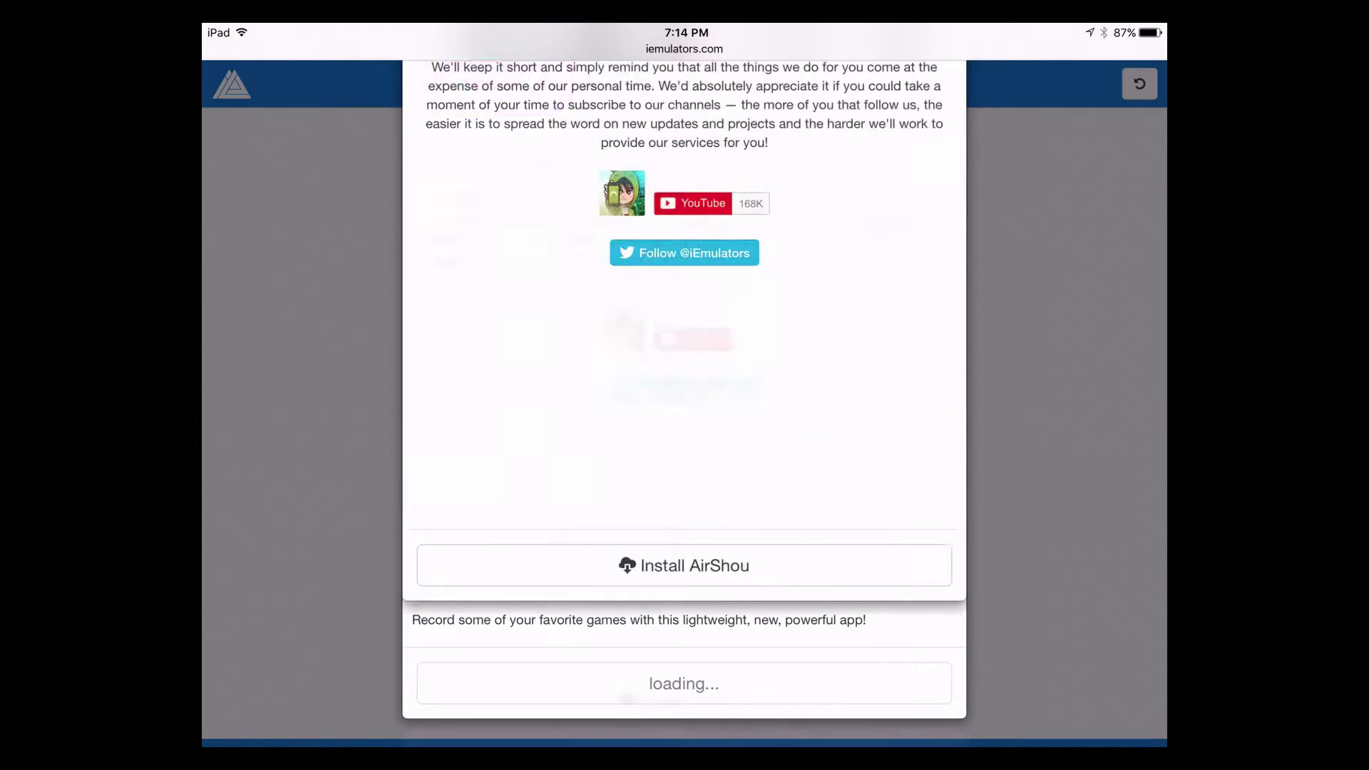
left_click(684, 700)
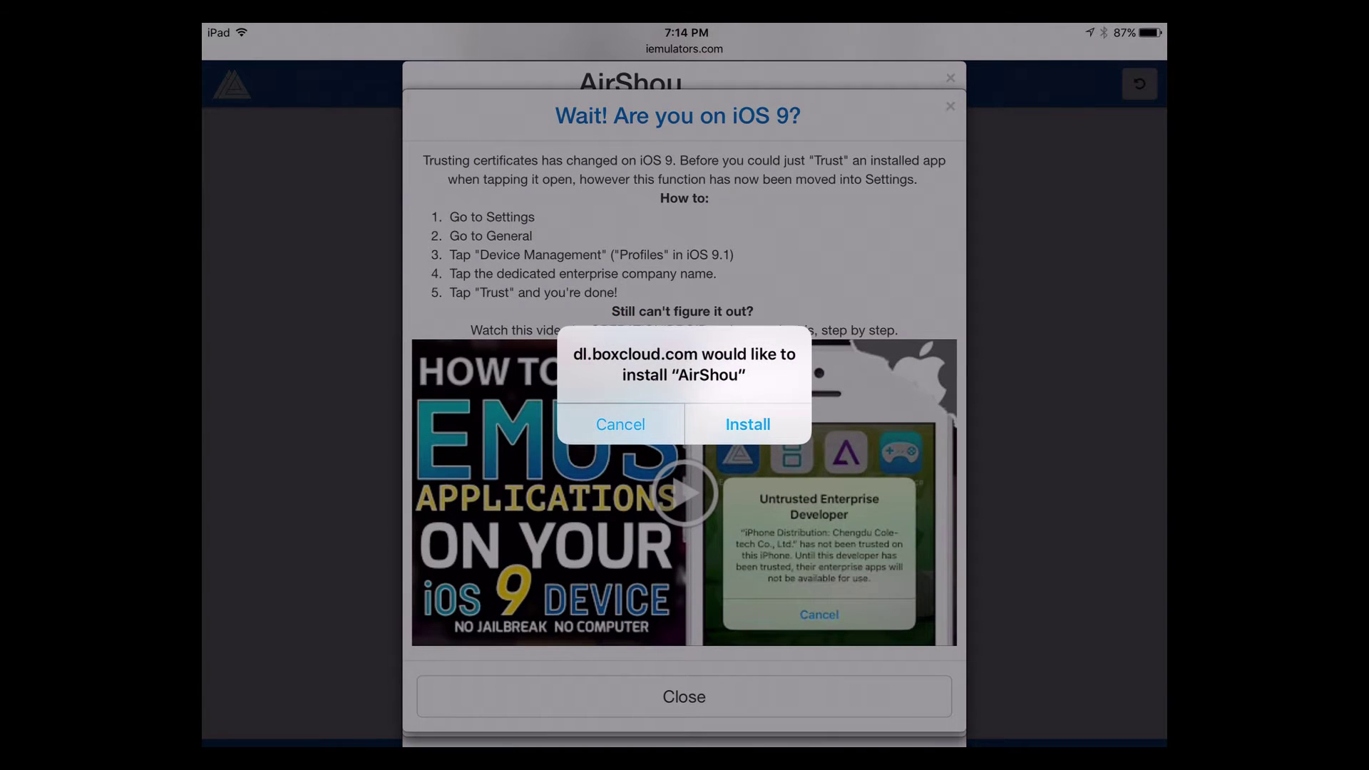
left_click(748, 424)
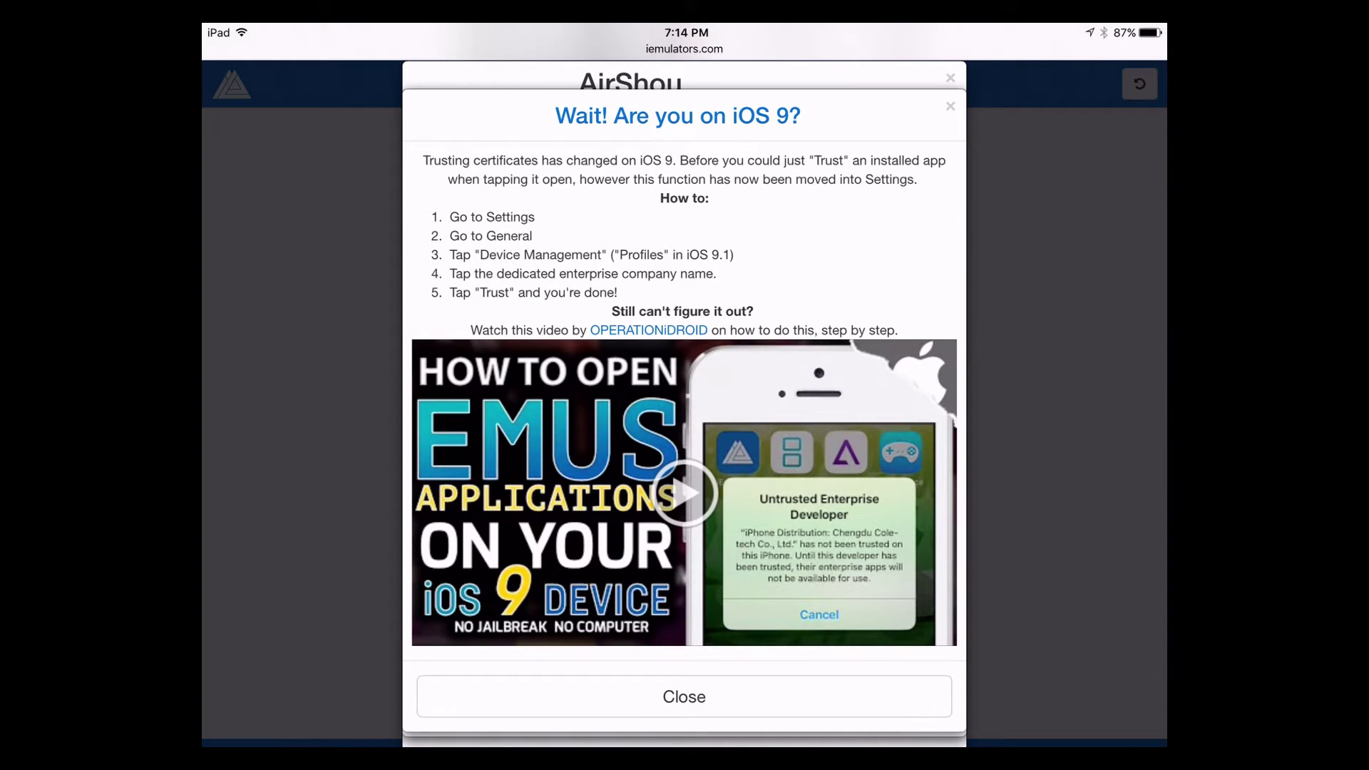
Launch the new AirShou, cancel its untrusted-developer alert, and open Settings from page one
key("super+h")
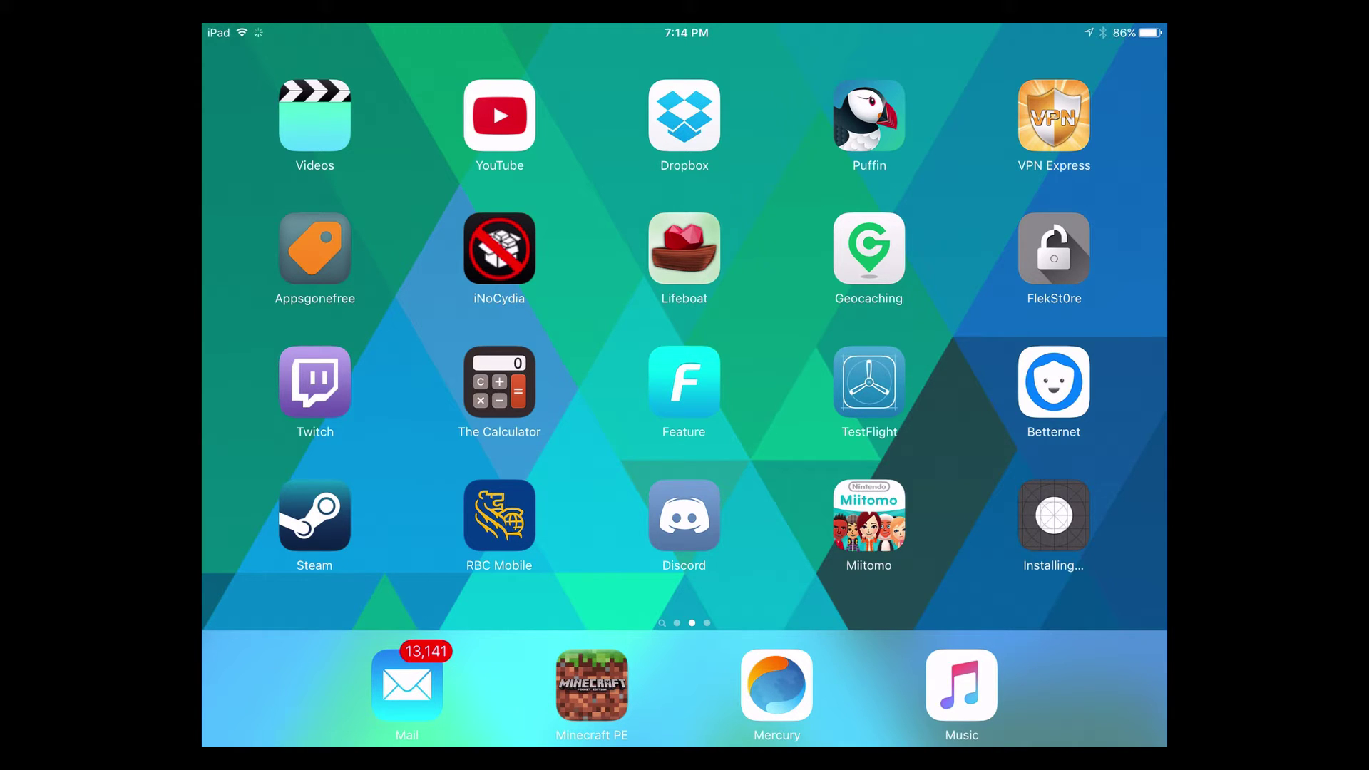
left_click(1054, 515)
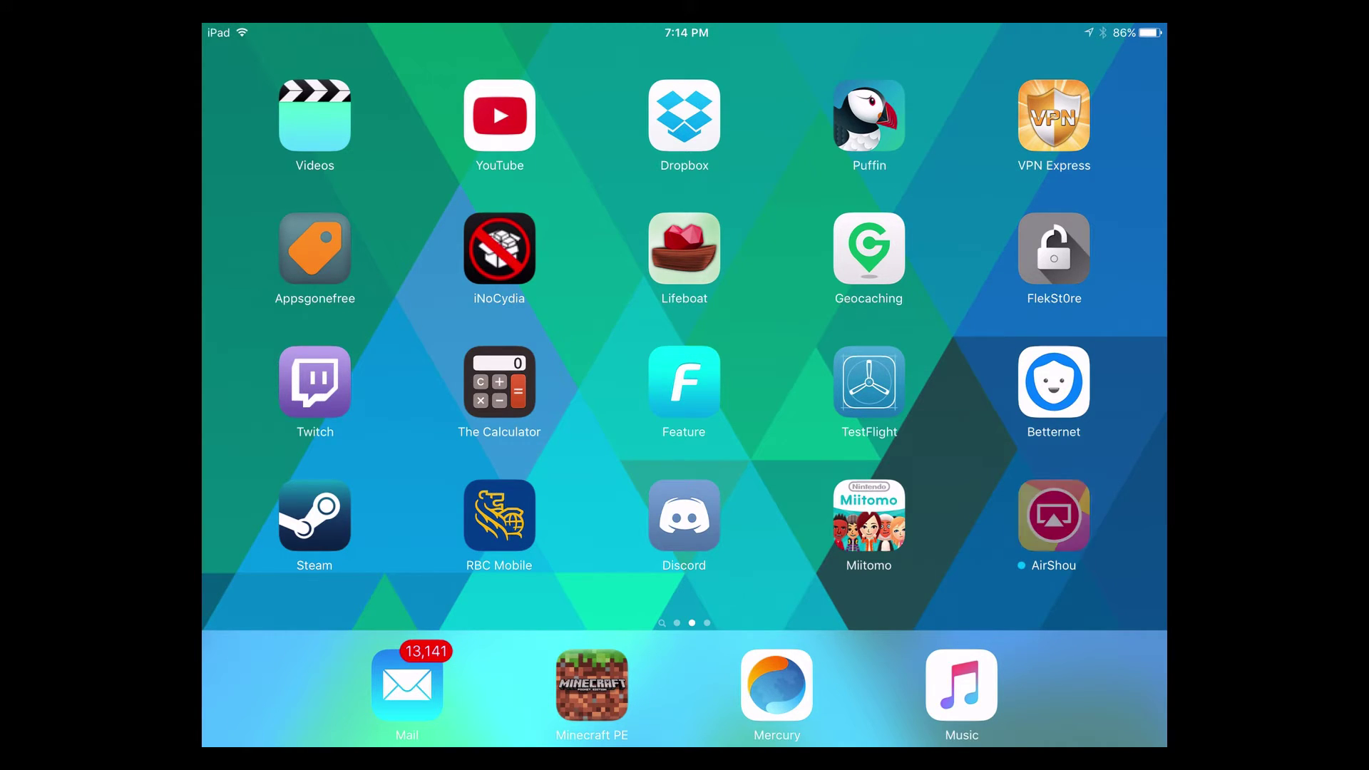
left_click(683, 473)
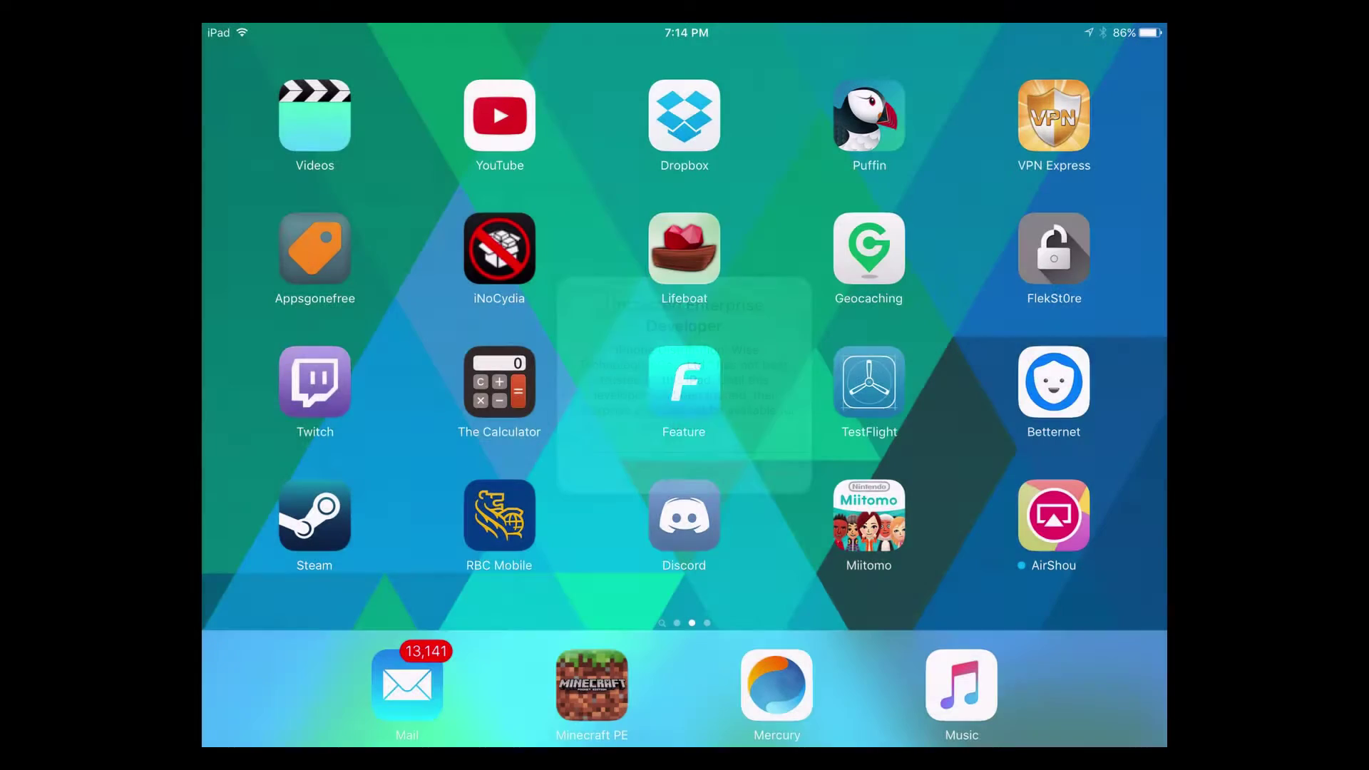
left_click_drag(428, 322, 962, 321)
left_click(683, 384)
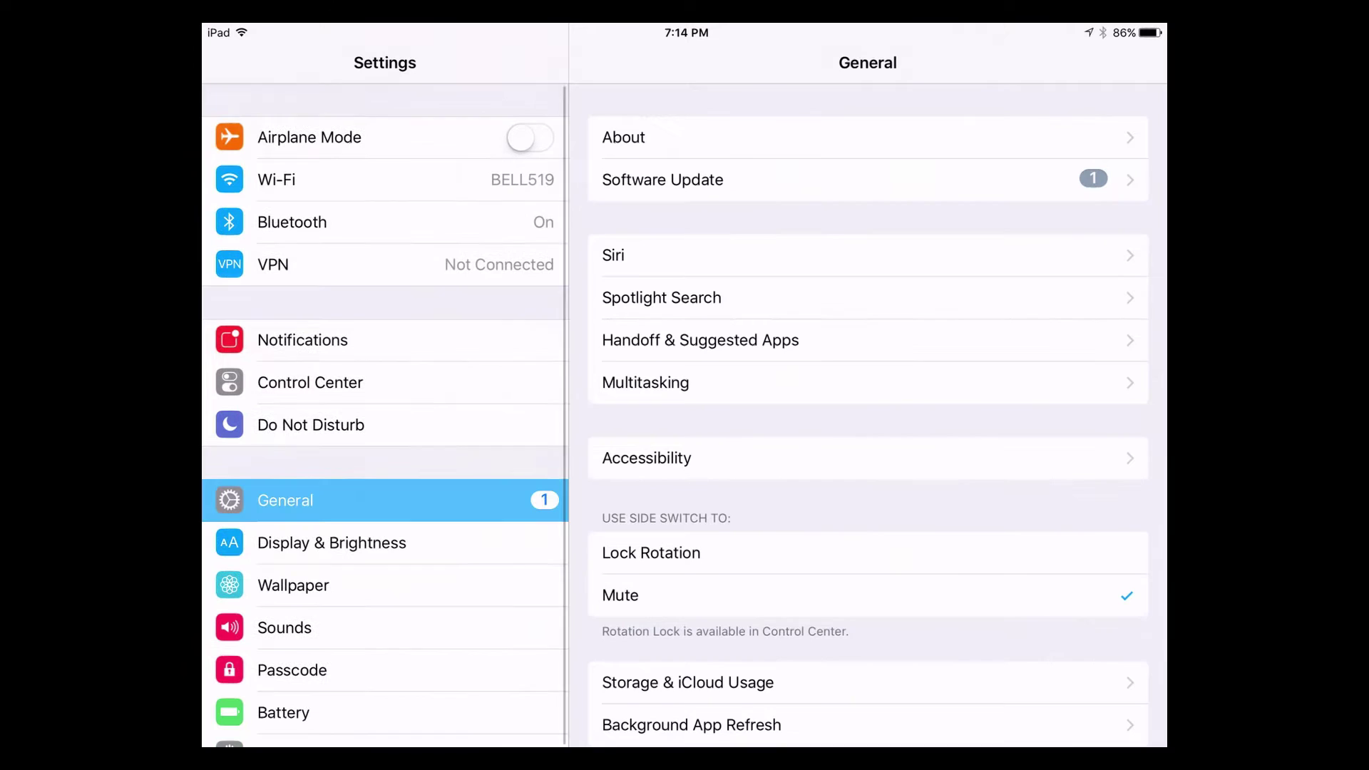
scroll(867, 427, "down", 5)
scroll(866, 429, "down", 5)
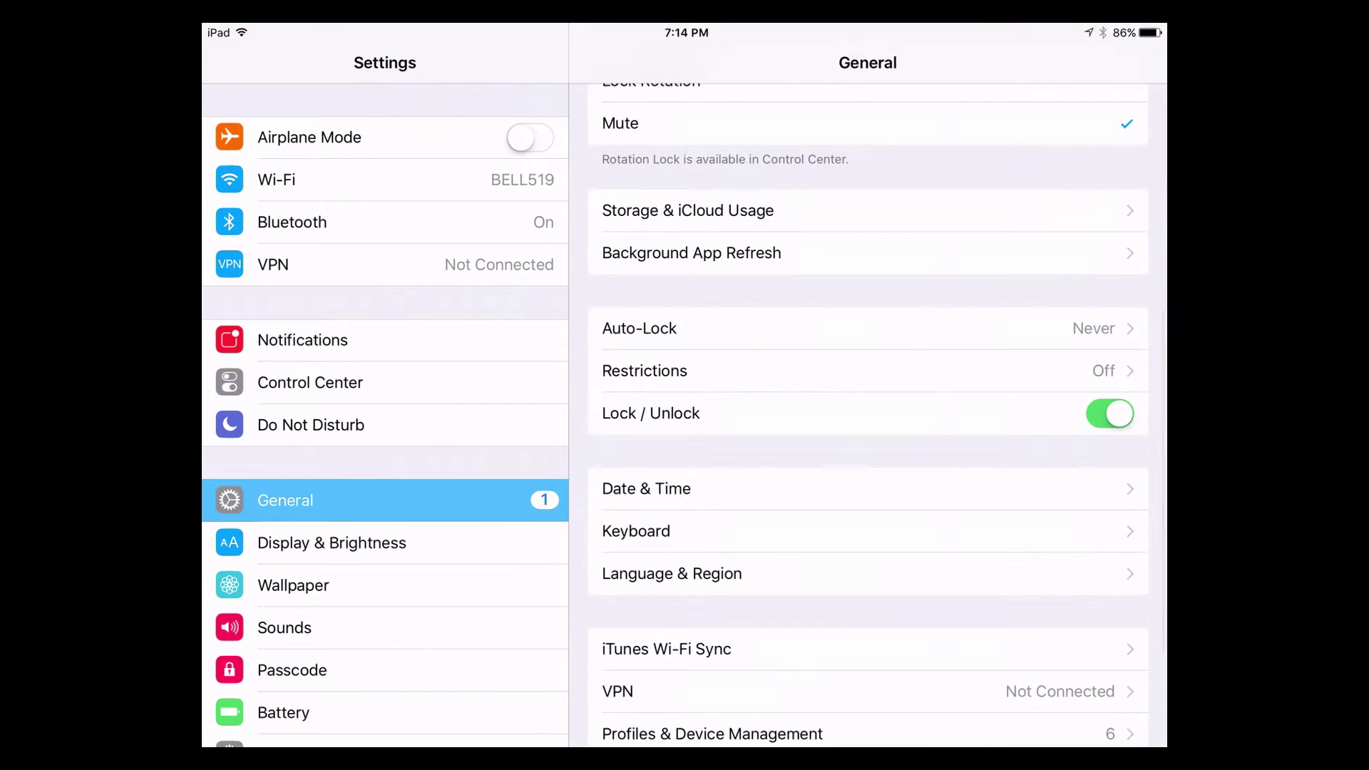
Trust Wise Technologies Co., Ltd. in Device Management, then go to AirShou's home screen page
left_click(867, 536)
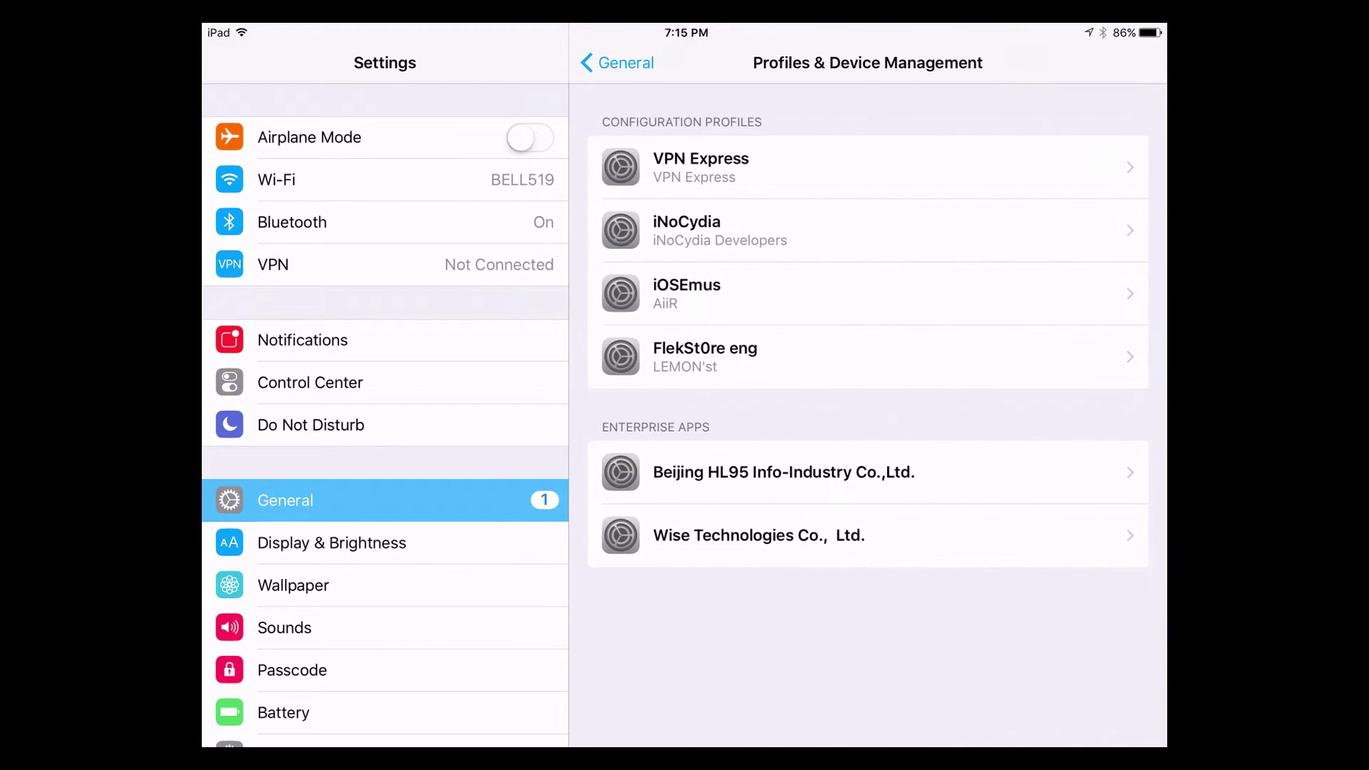
left_click(867, 535)
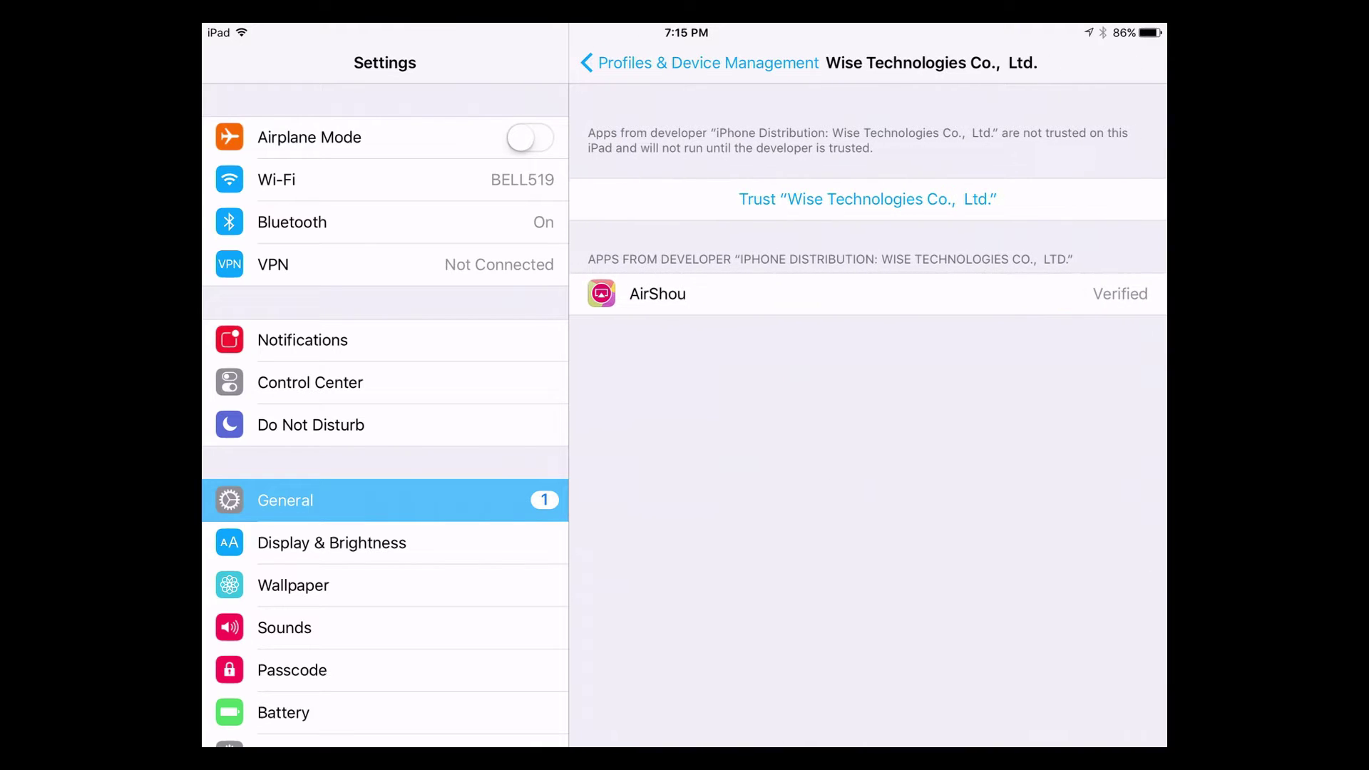
left_click(868, 199)
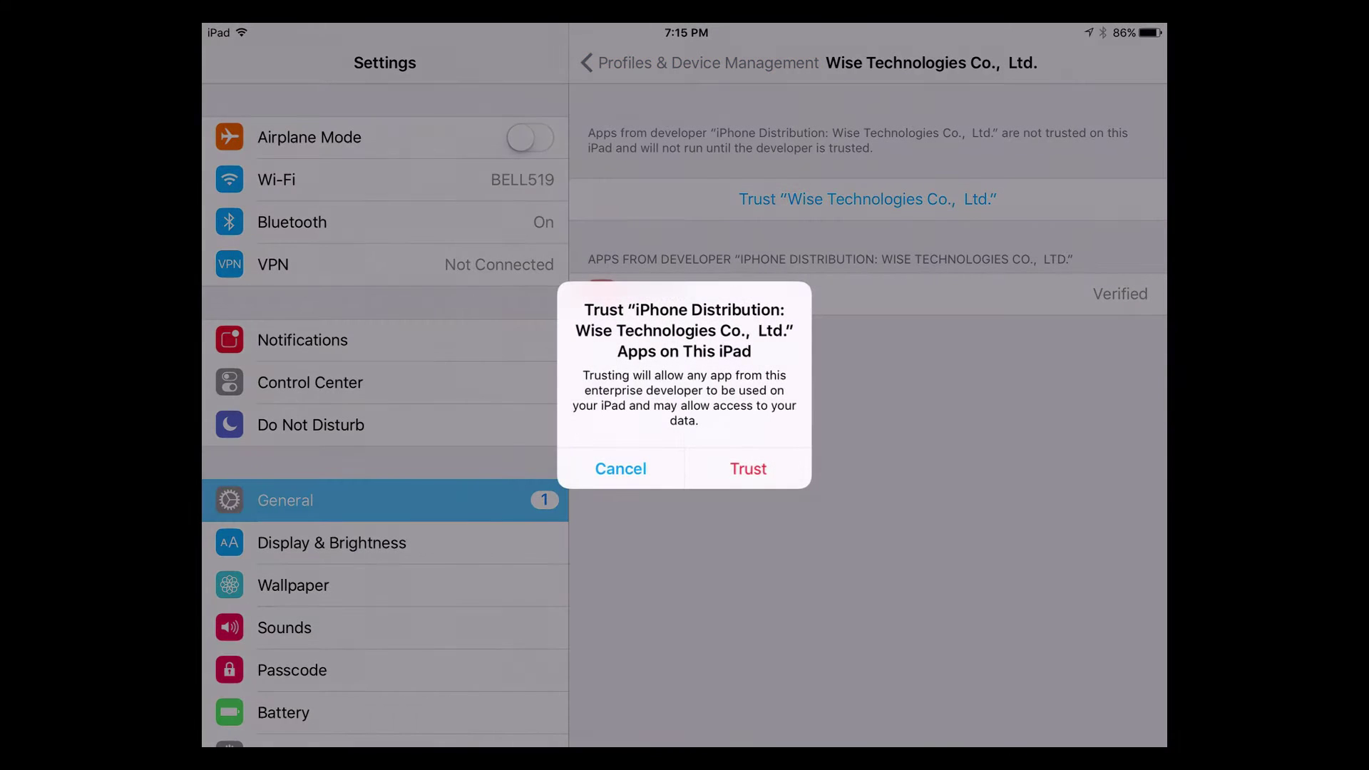
left_click(746, 471)
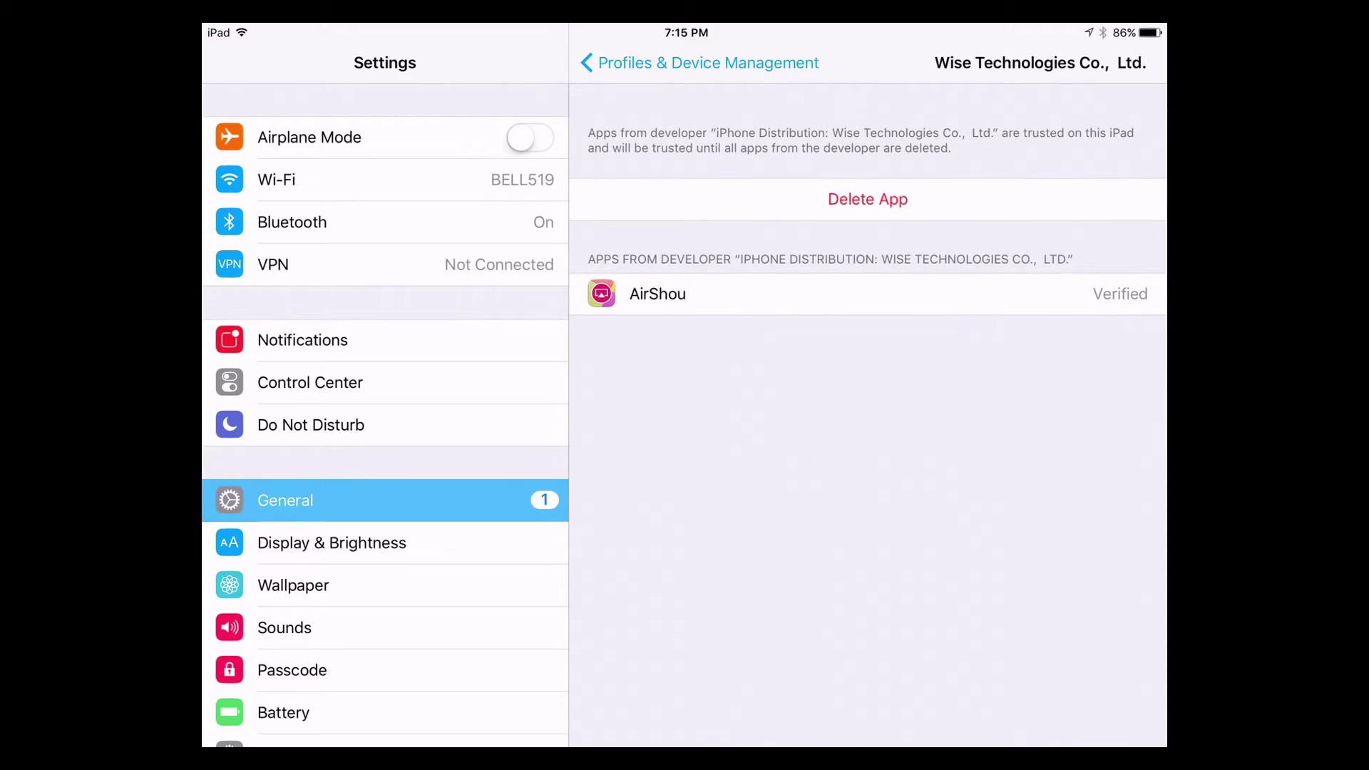
scroll(866, 321, "down", 2)
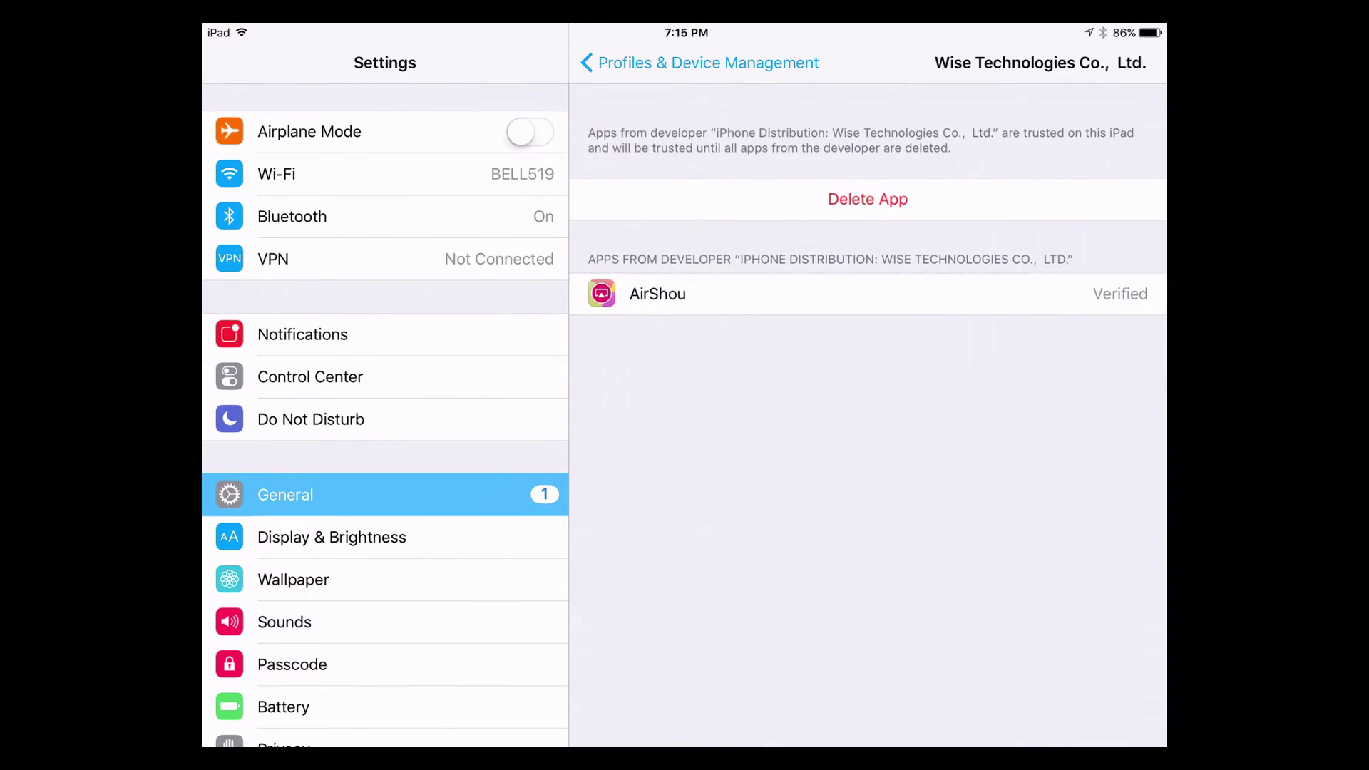
key("super")
left_click_drag(963, 321, 428, 322)
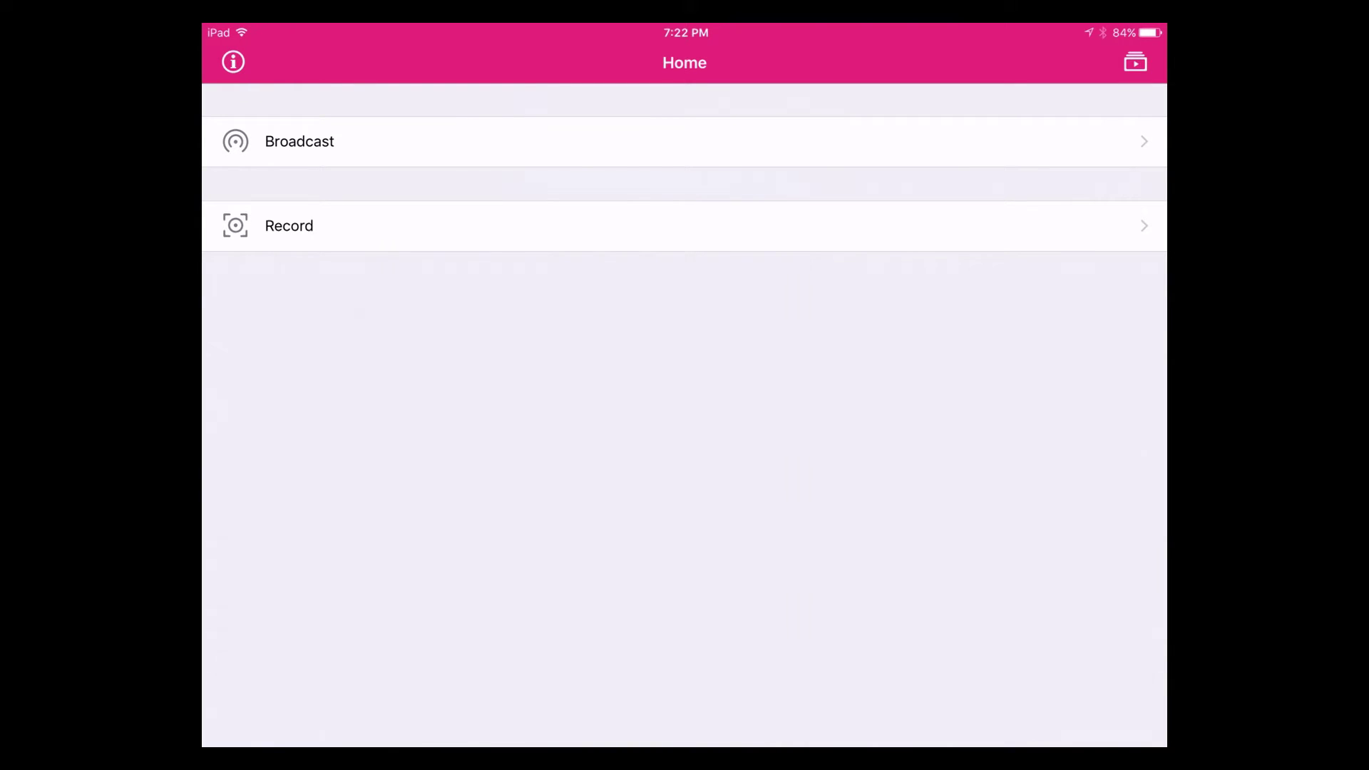
Keep Landscape (Home Button To Left) orientation and 1080P, and name the recording 'Subscribe'
left_click(684, 226)
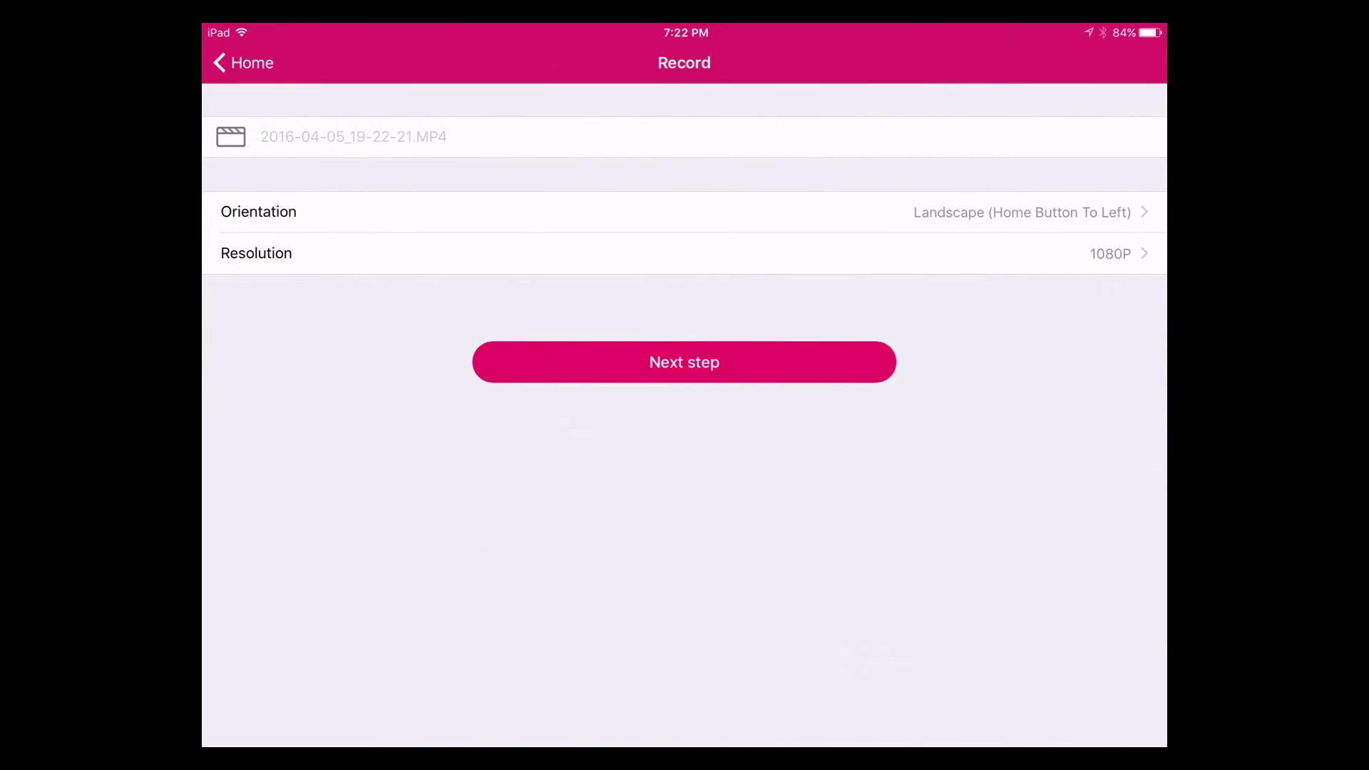
left_click(684, 211)
left_click(247, 62)
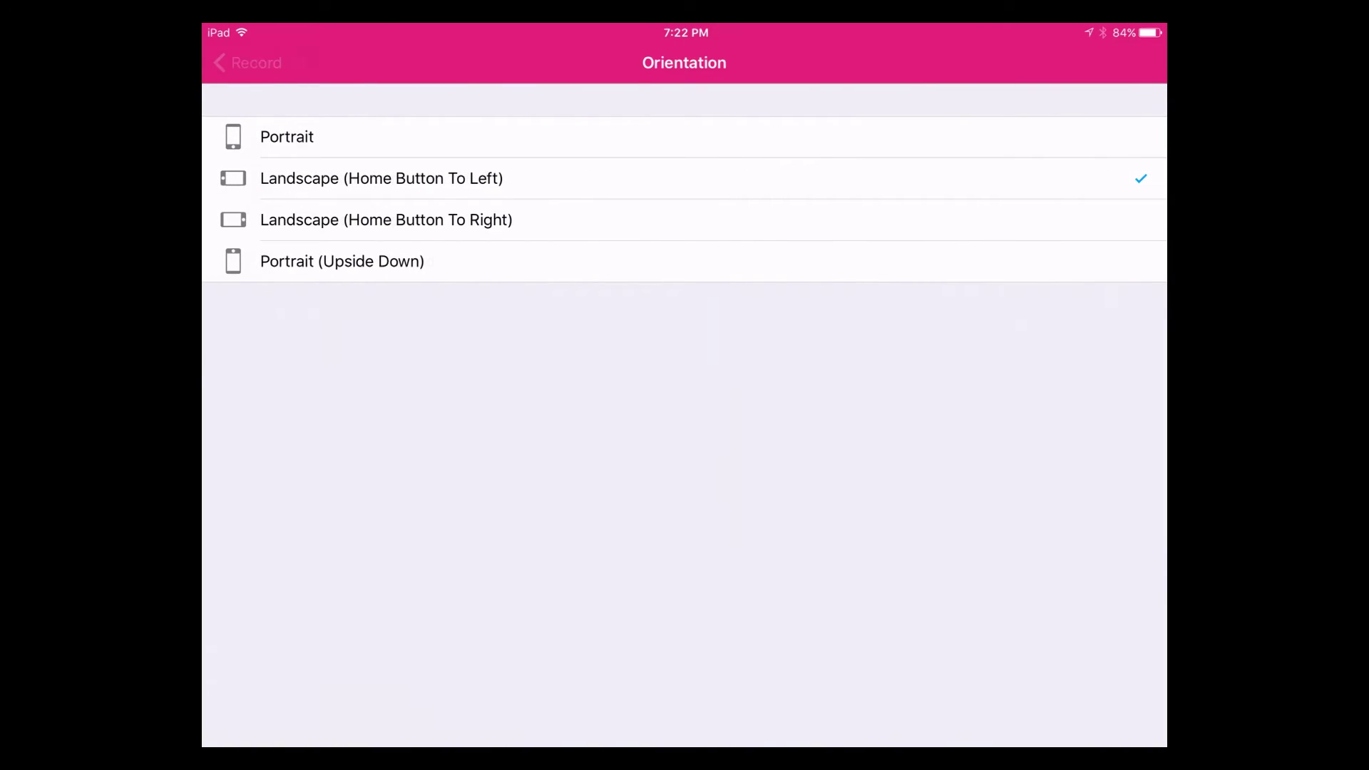
left_click(685, 254)
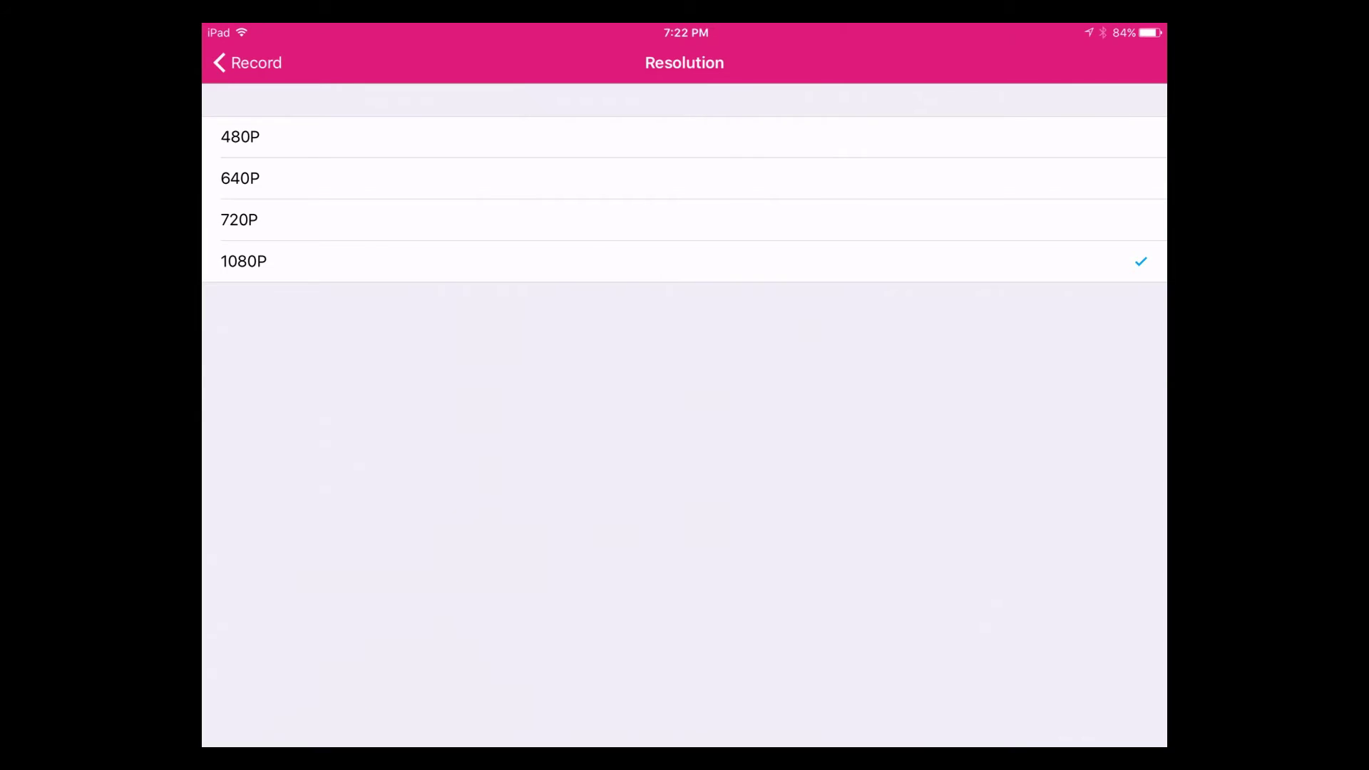
left_click(247, 62)
left_click(706, 136)
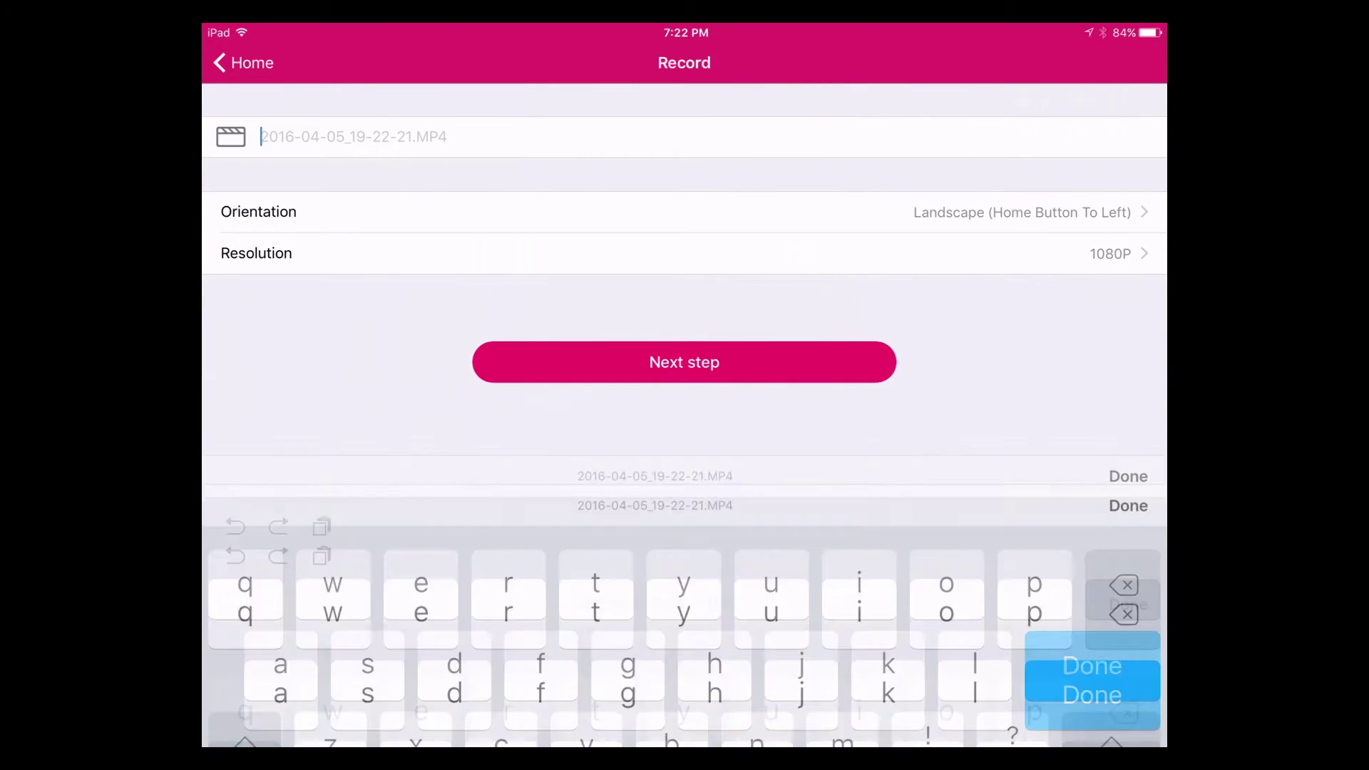
type("Su")
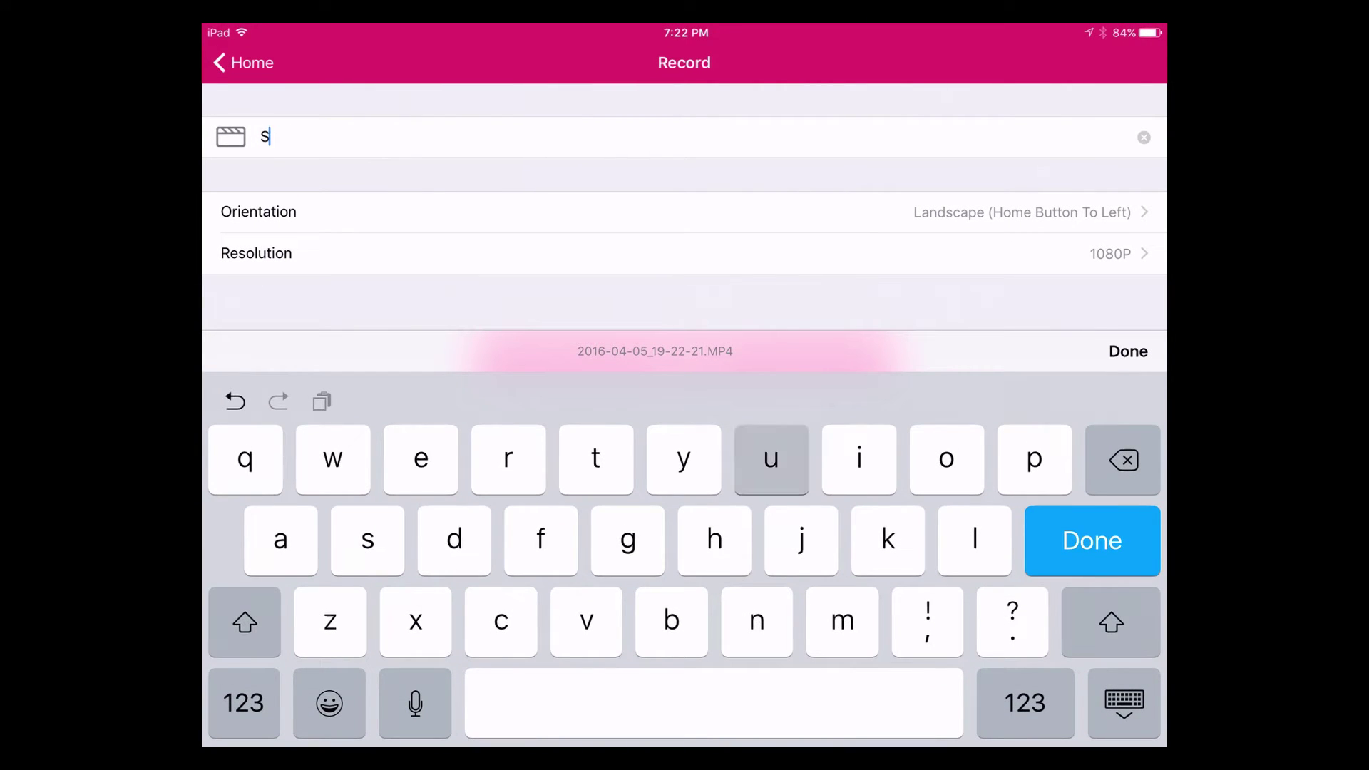
type("bscri")
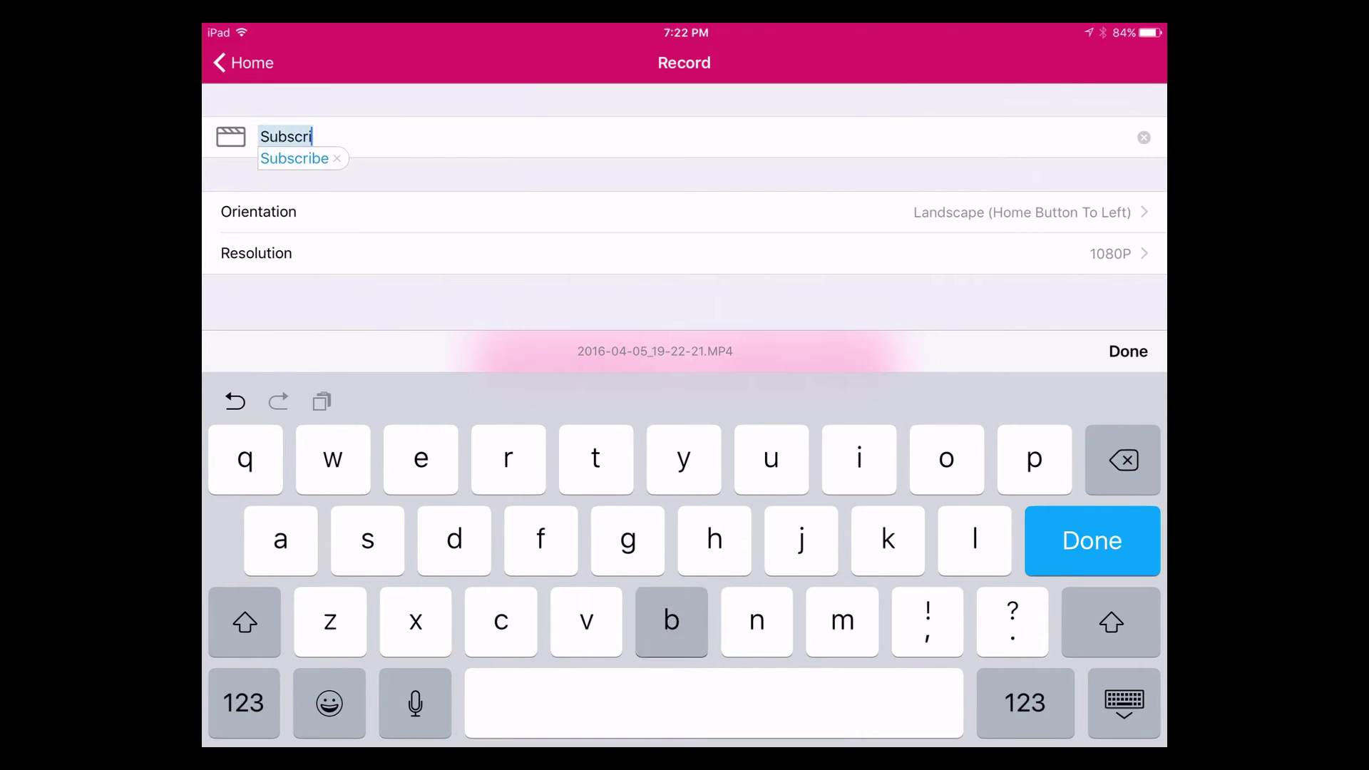
type("be")
left_click(1091, 541)
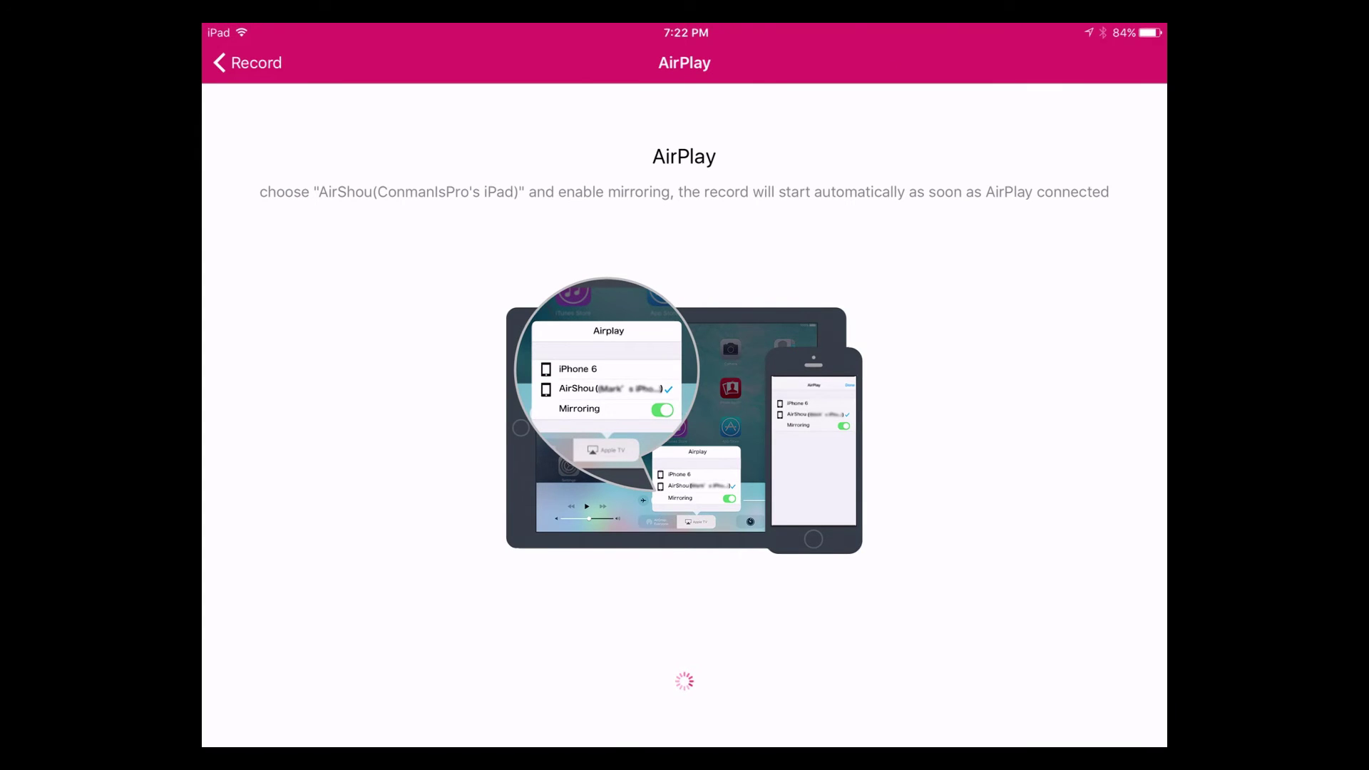
Turn on AirPlay mirroring to AirShou from Control Center so recording starts
left_click_drag(685, 747, 684, 578)
left_click(761, 708)
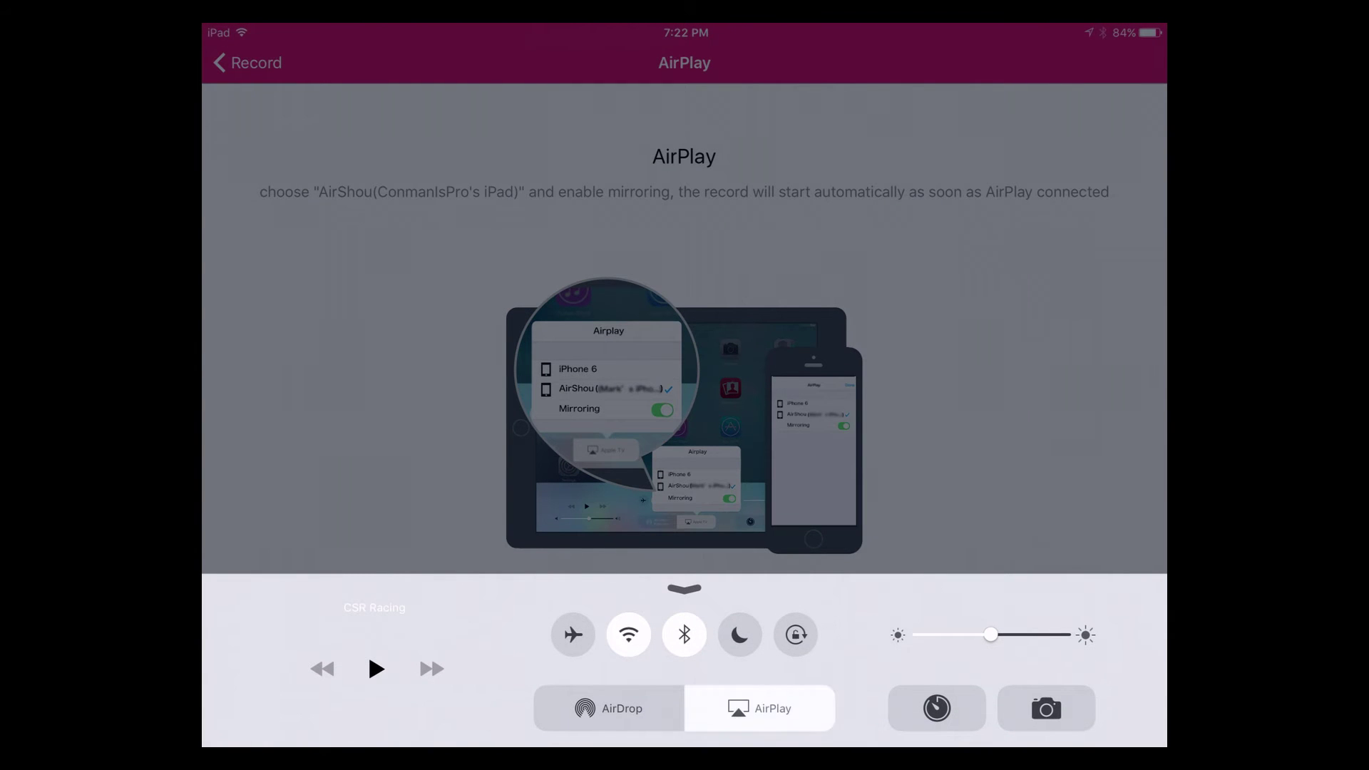
left_click(728, 556)
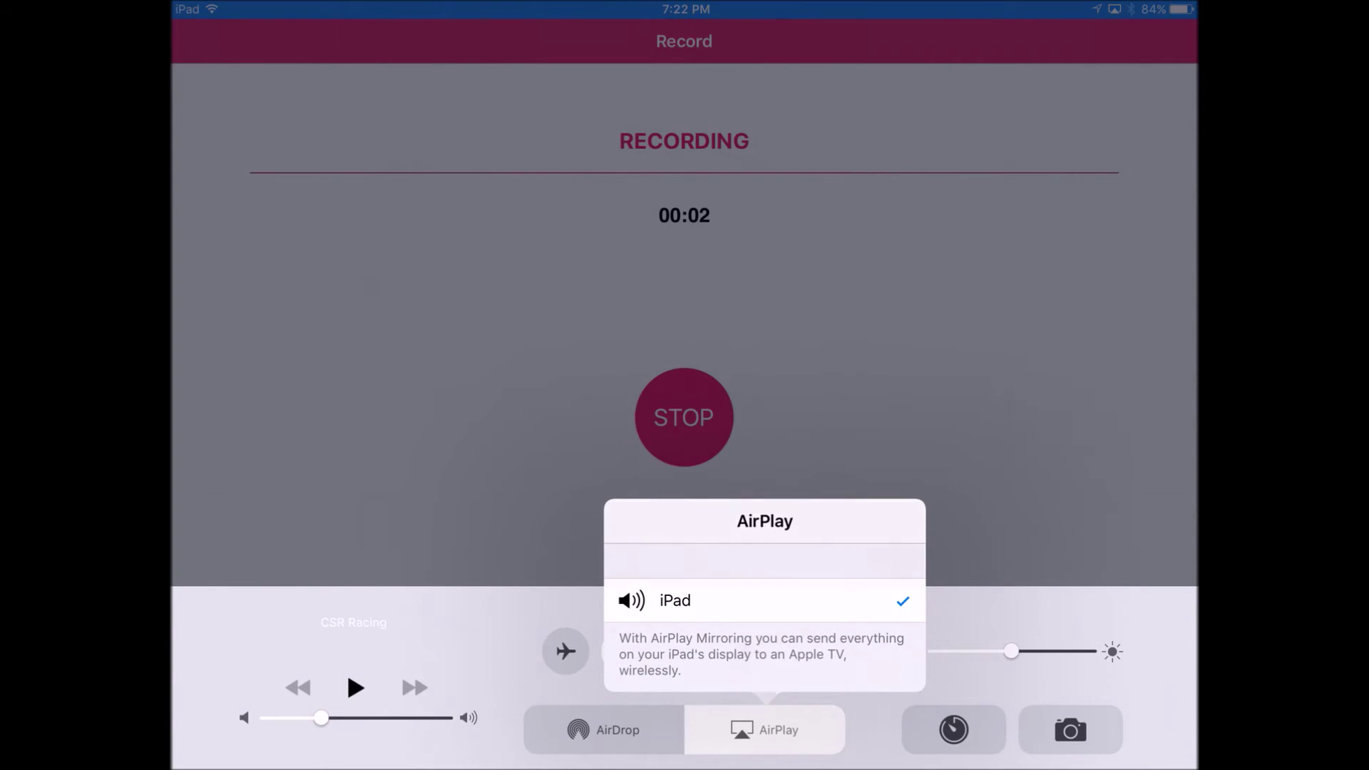
left_click(685, 320)
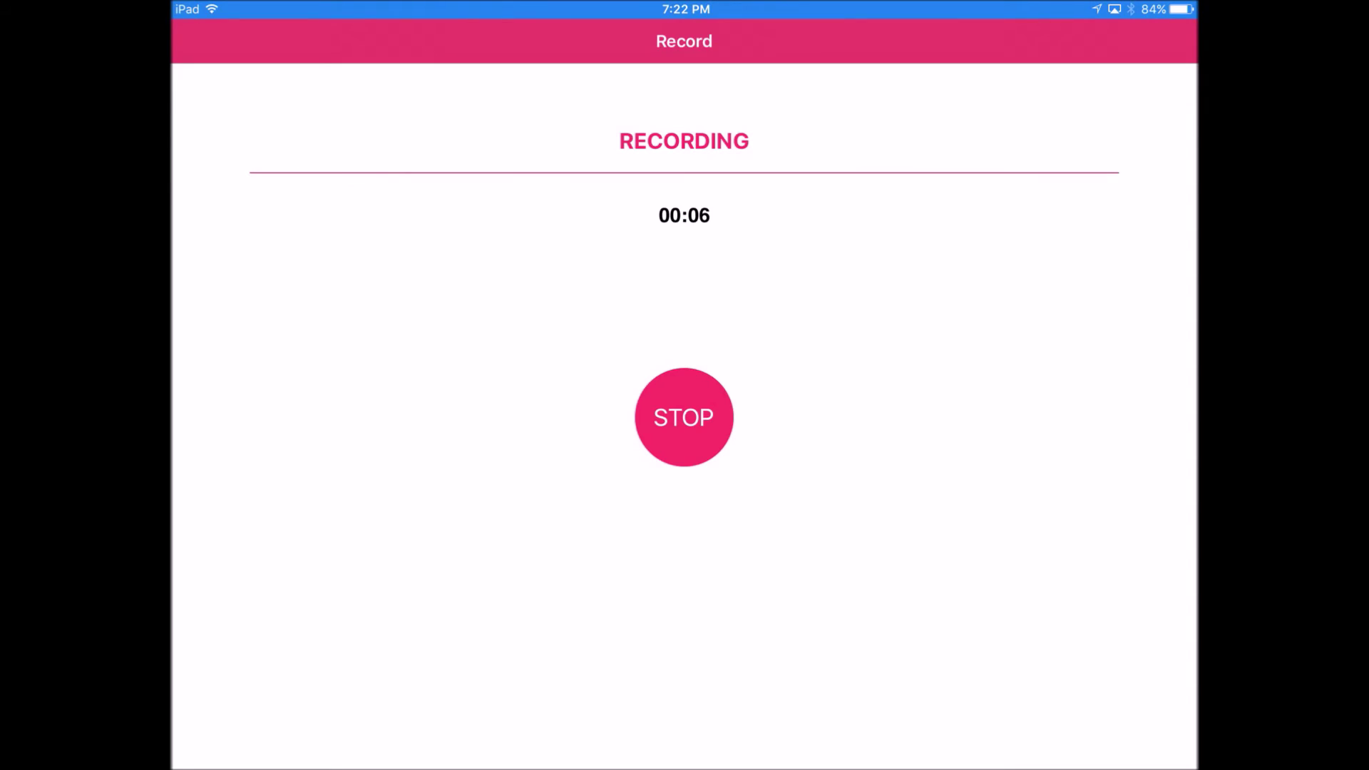
Launch Minecraft PE from the dock, view its world list, then switch back to AirShou
key("super")
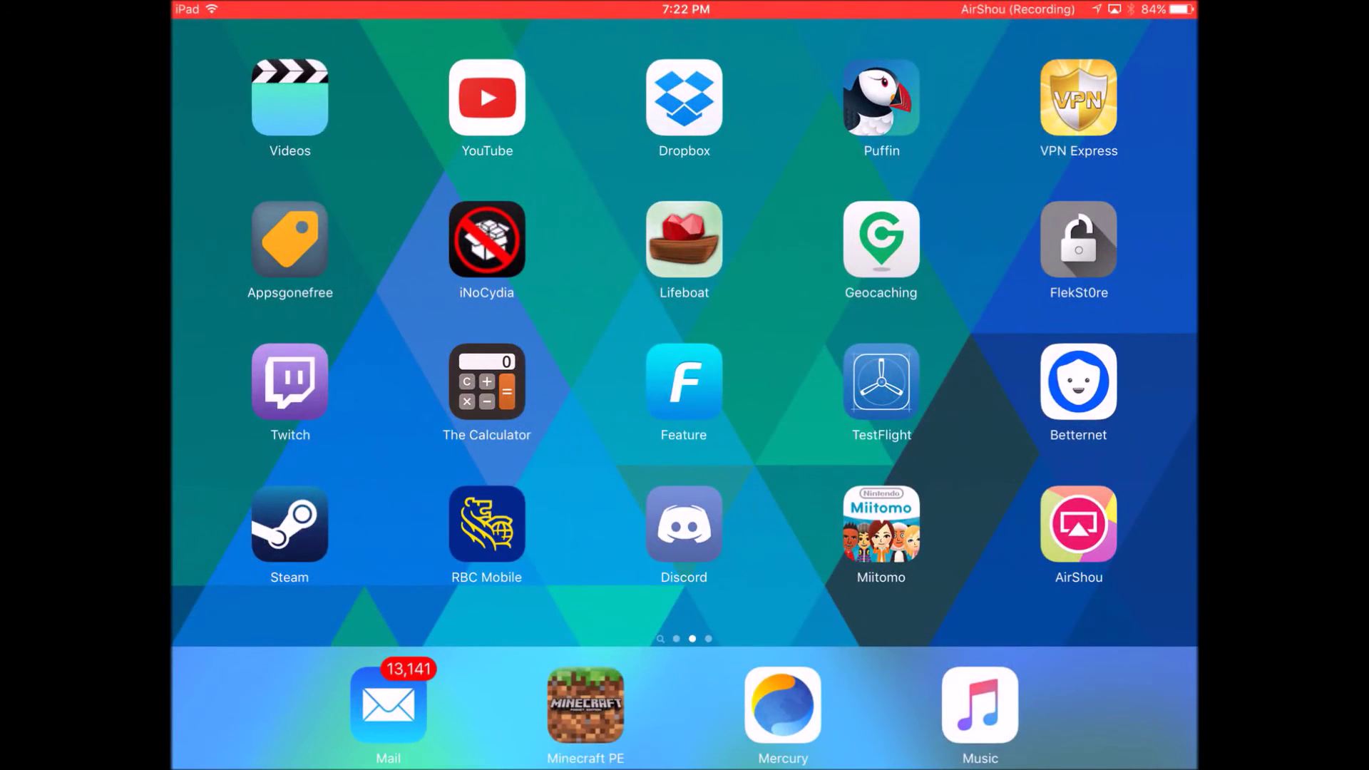
left_click(585, 704)
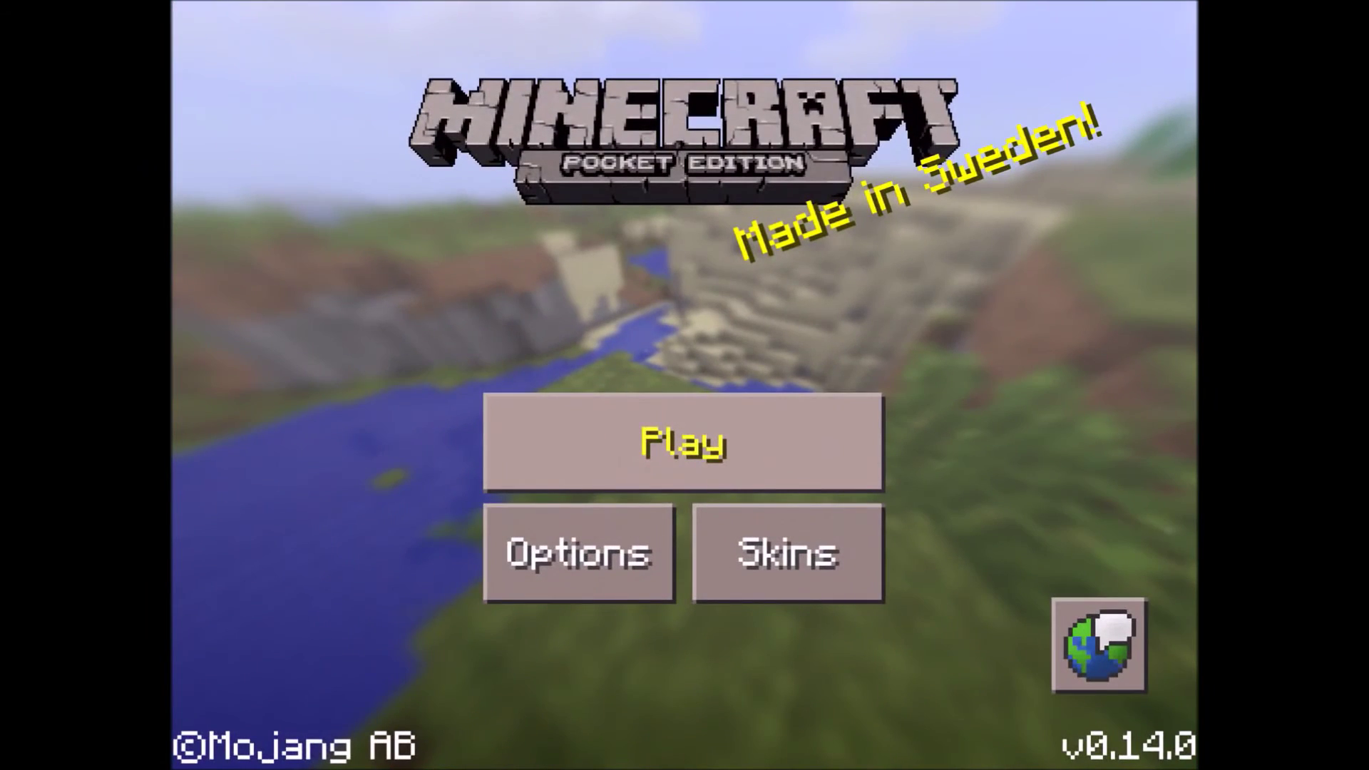
left_click(683, 442)
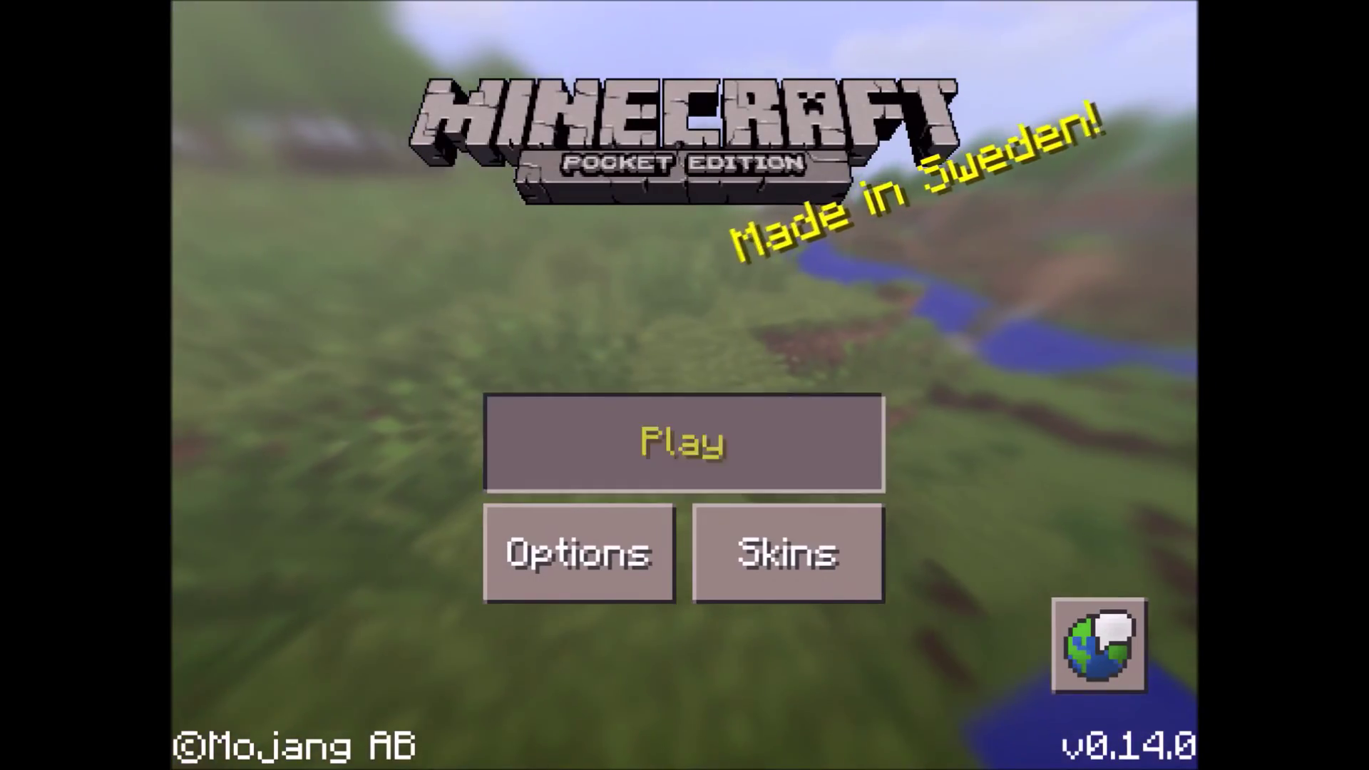
scroll(686, 428, "down", 3)
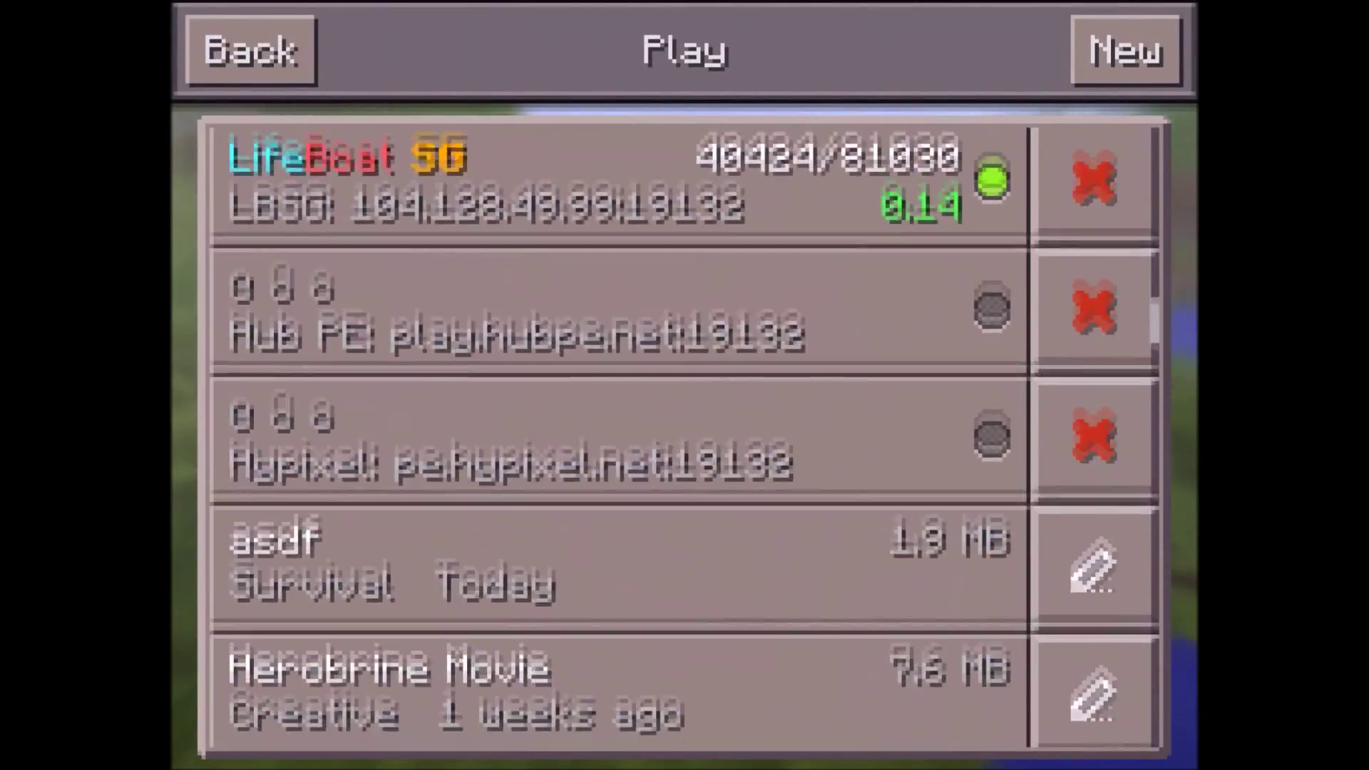
scroll(684, 428, "down", 2)
scroll(685, 428, "up", 4)
left_click(251, 50)
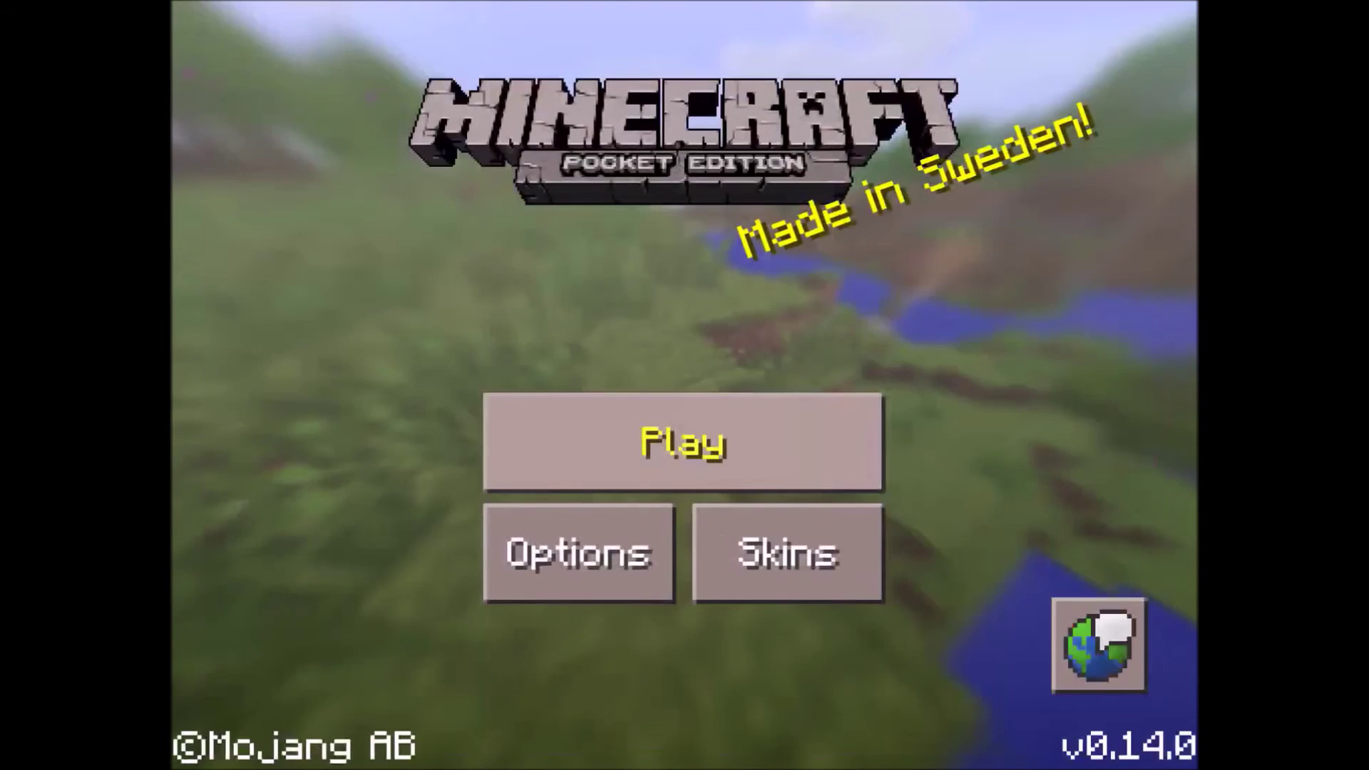
left_click(684, 441)
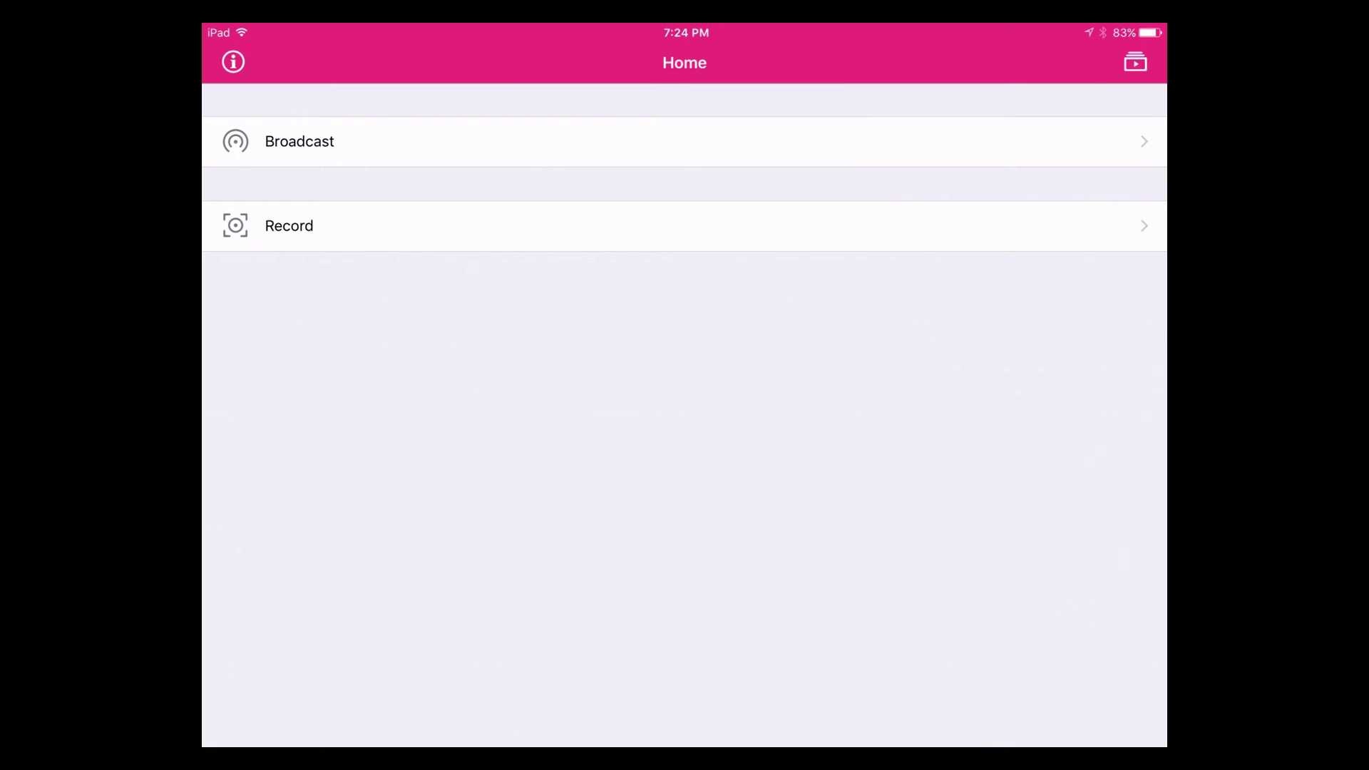
left_click(1134, 62)
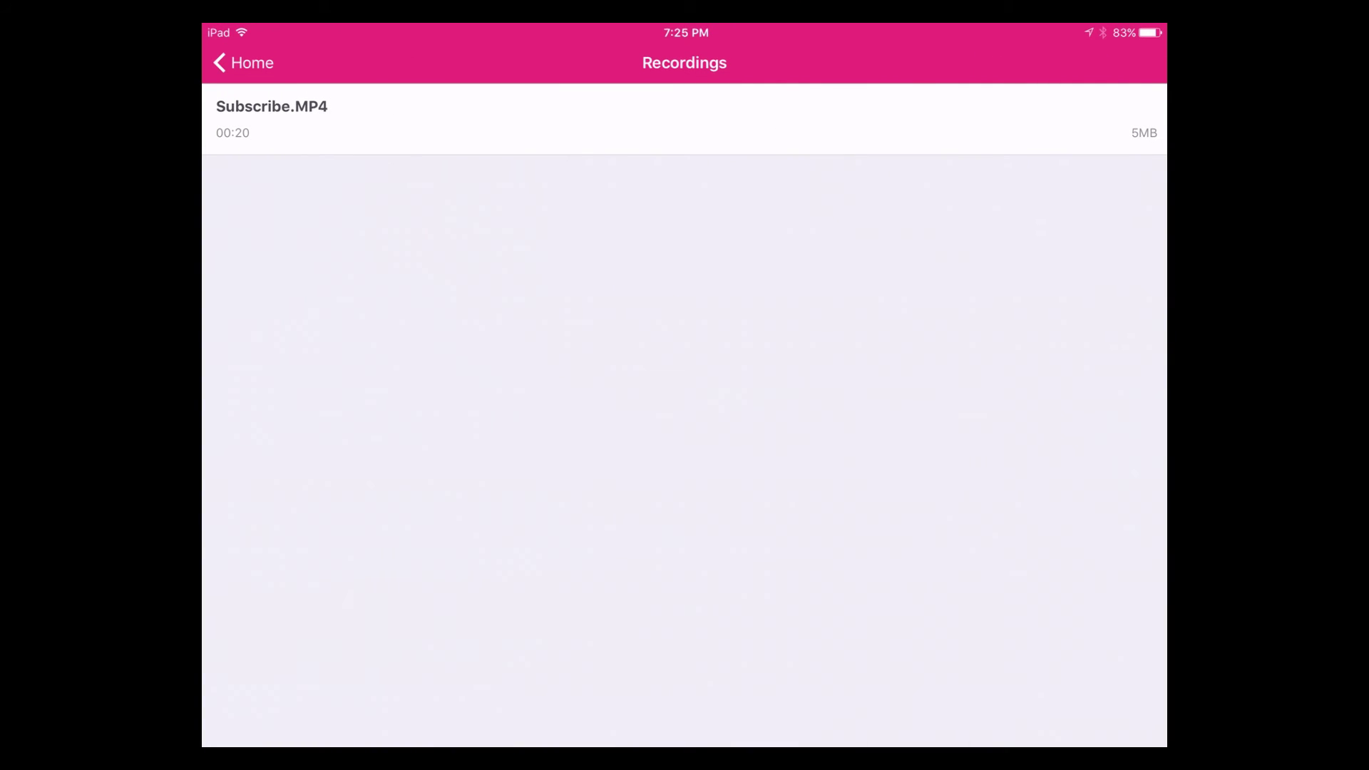
left_click(684, 119)
left_click(684, 588)
left_click(685, 119)
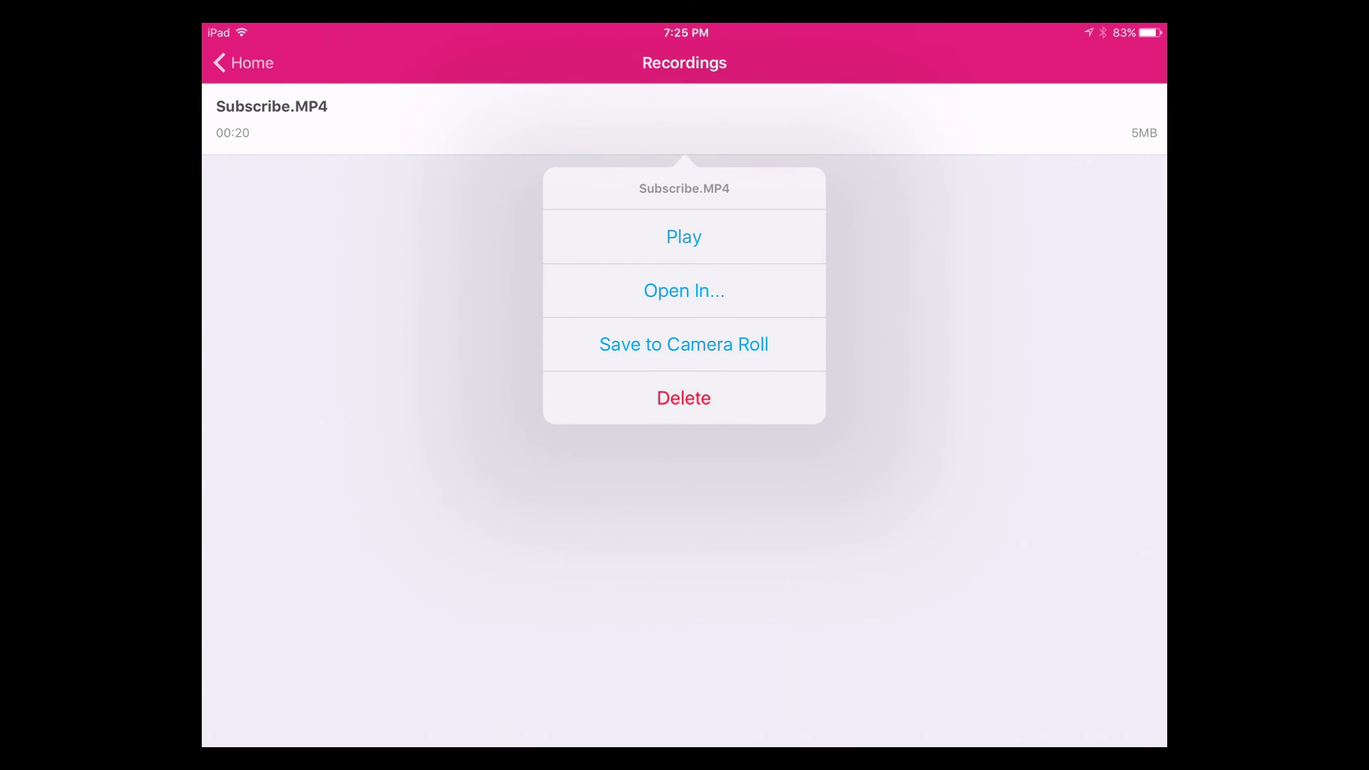
left_click(685, 588)
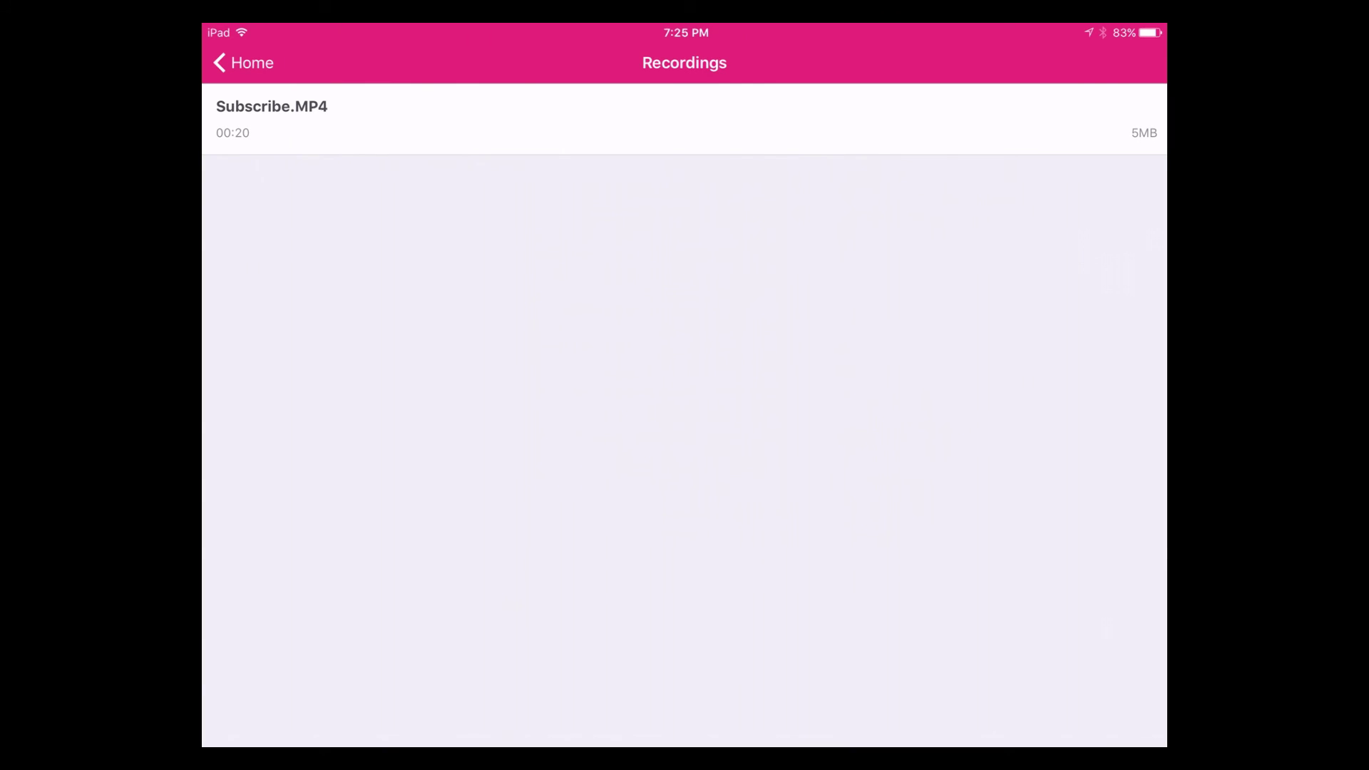
left_click(244, 62)
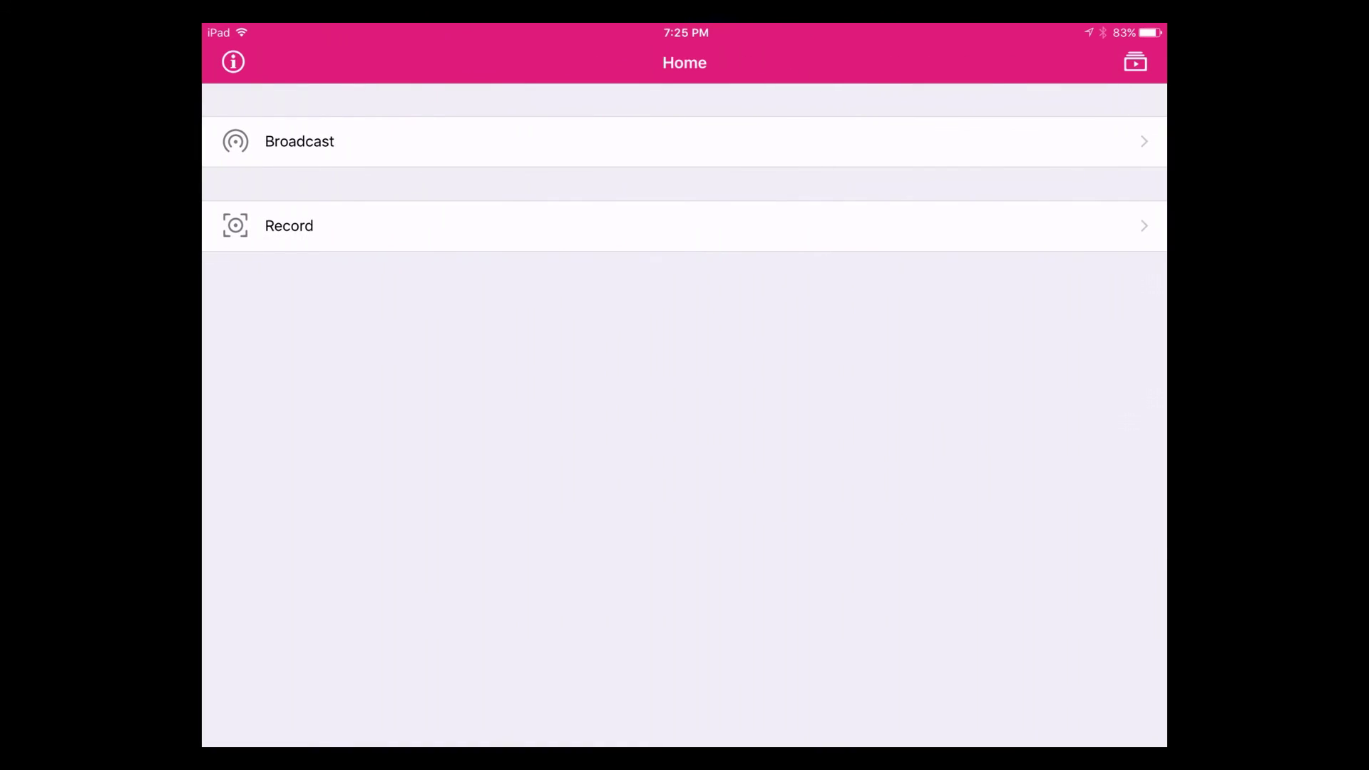